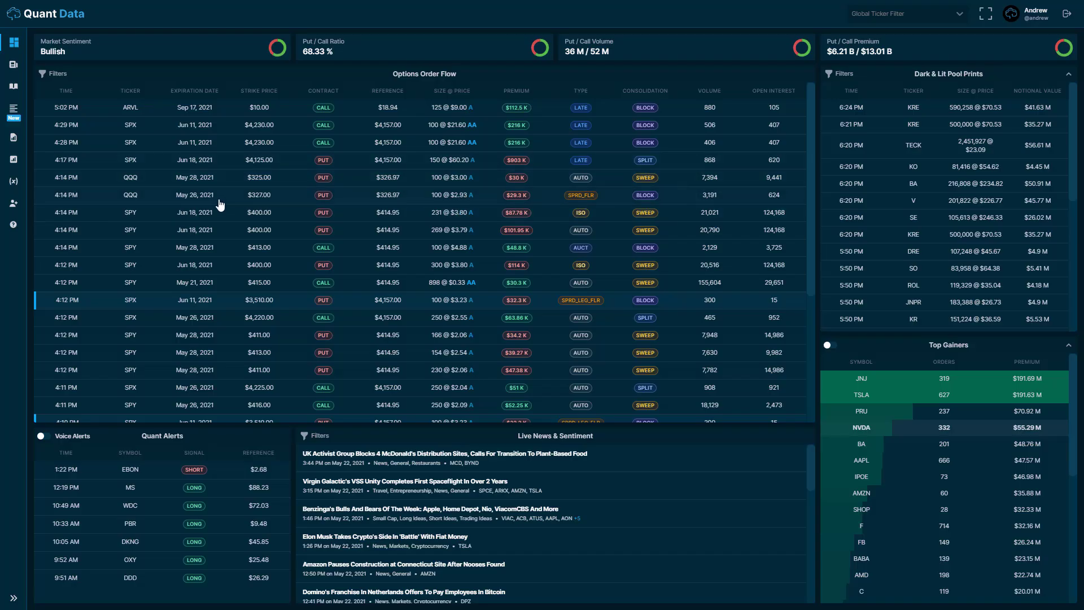
Step: Open the 4:14 PM SPY $400 put and view its daily SPY candlestick chart with volume
left_click(231, 213)
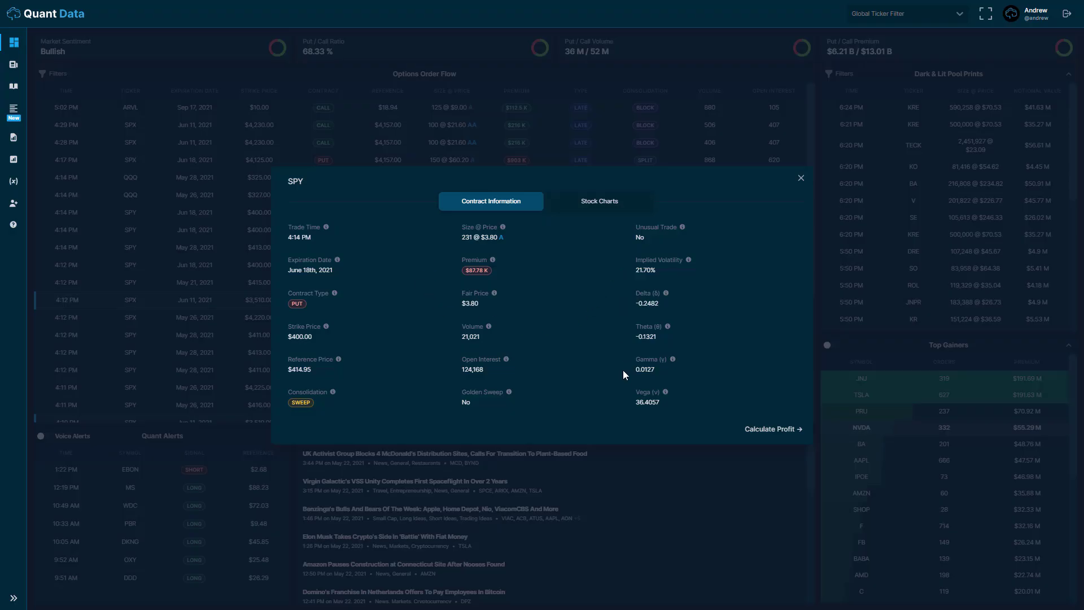
left_click(577, 208)
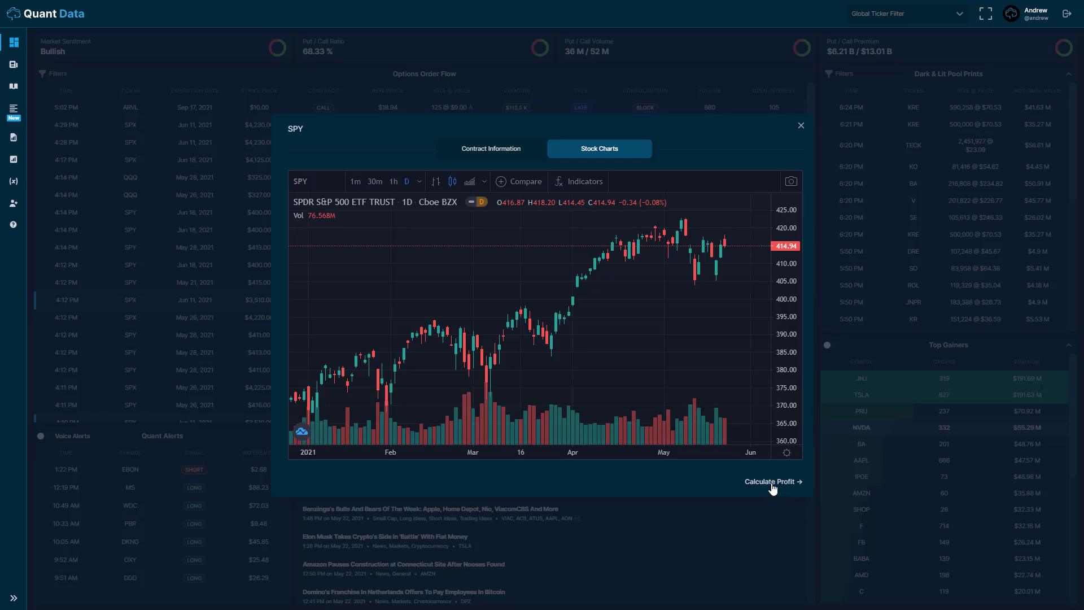
Step: Close the SPY contract window and scroll down the Options Order Flow table to earlier trades
left_click(802, 130)
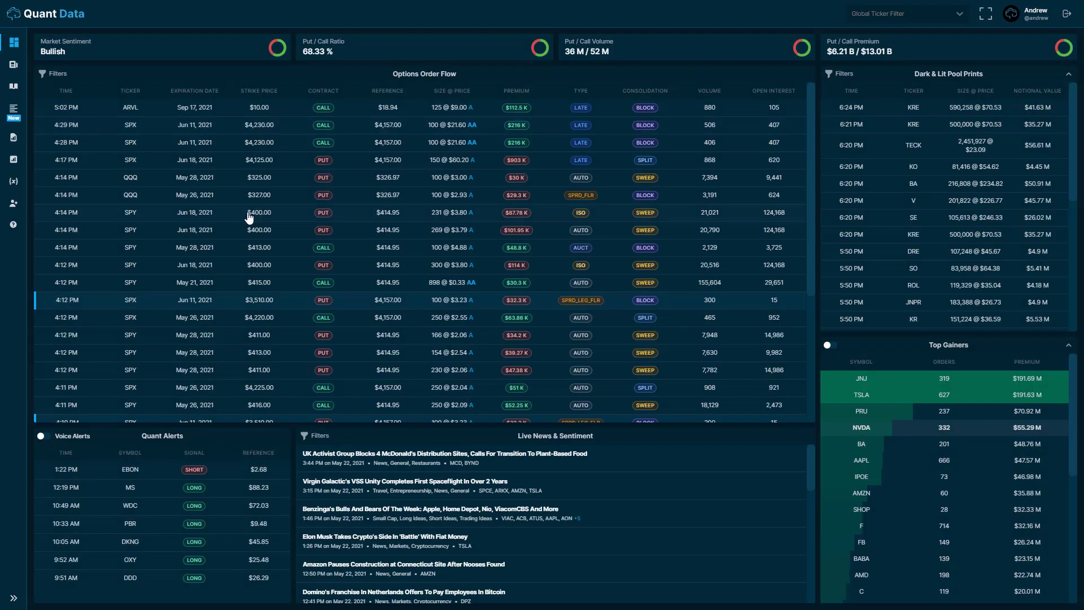
scroll(247, 237, "down", 1)
scroll(247, 242, "down", 5)
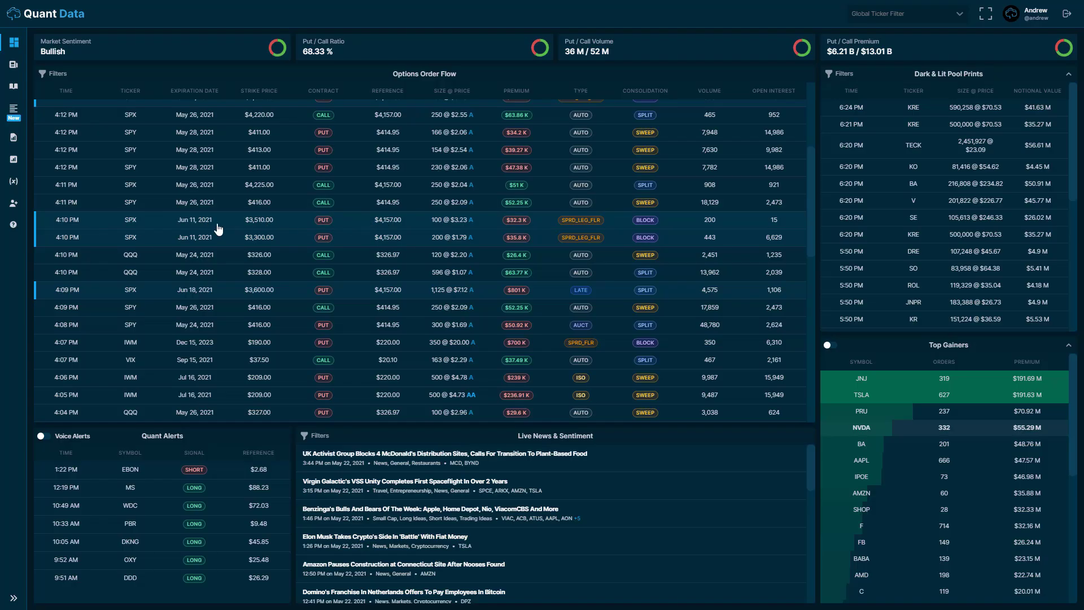
scroll(226, 223, "down", 8)
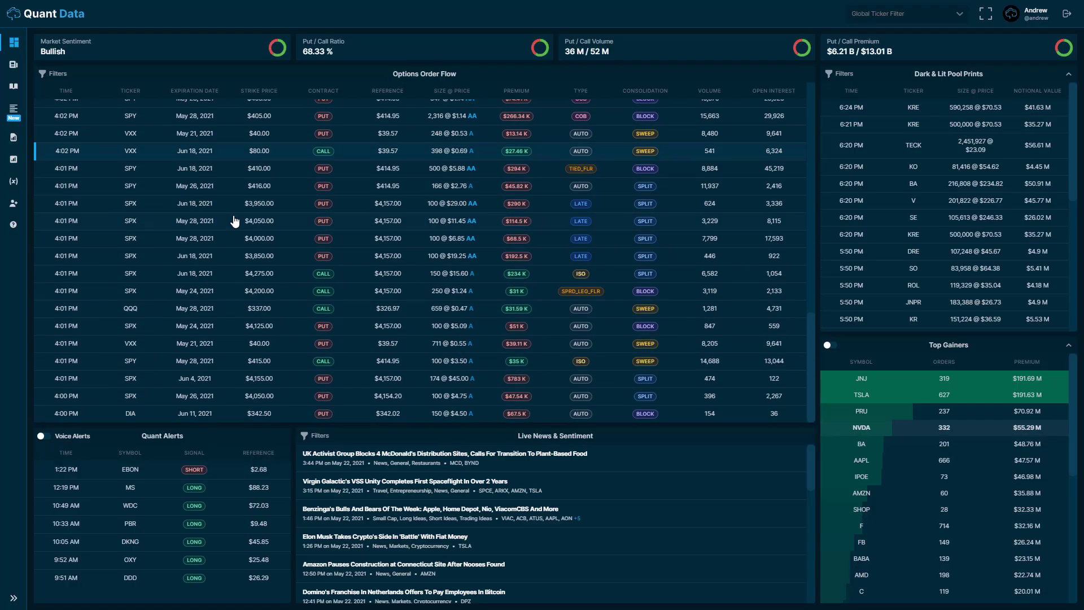
scroll(259, 228, "down", 5)
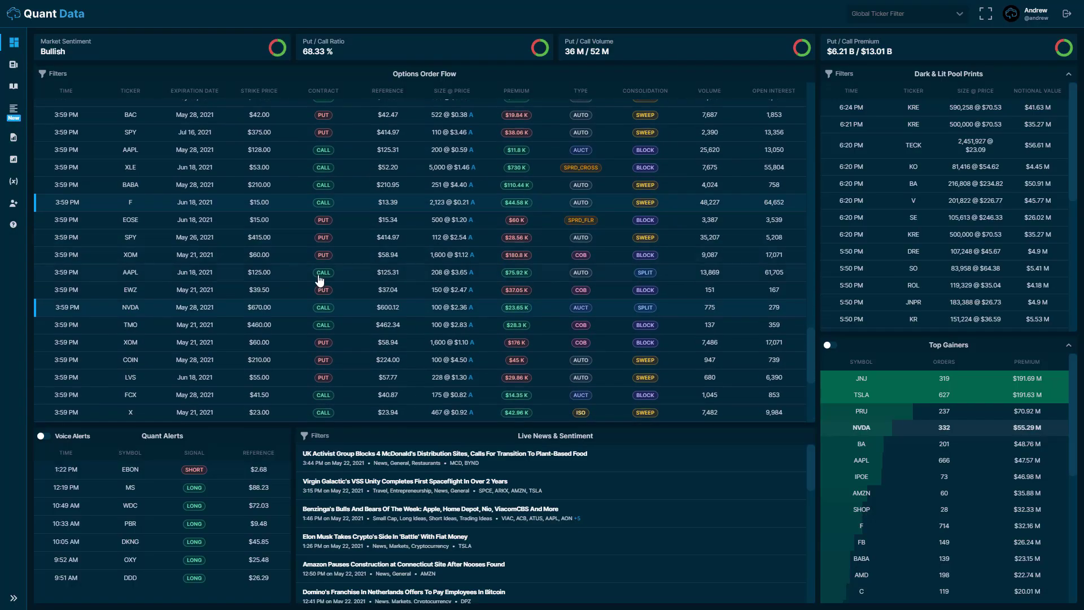
scroll(350, 303, "down", 5)
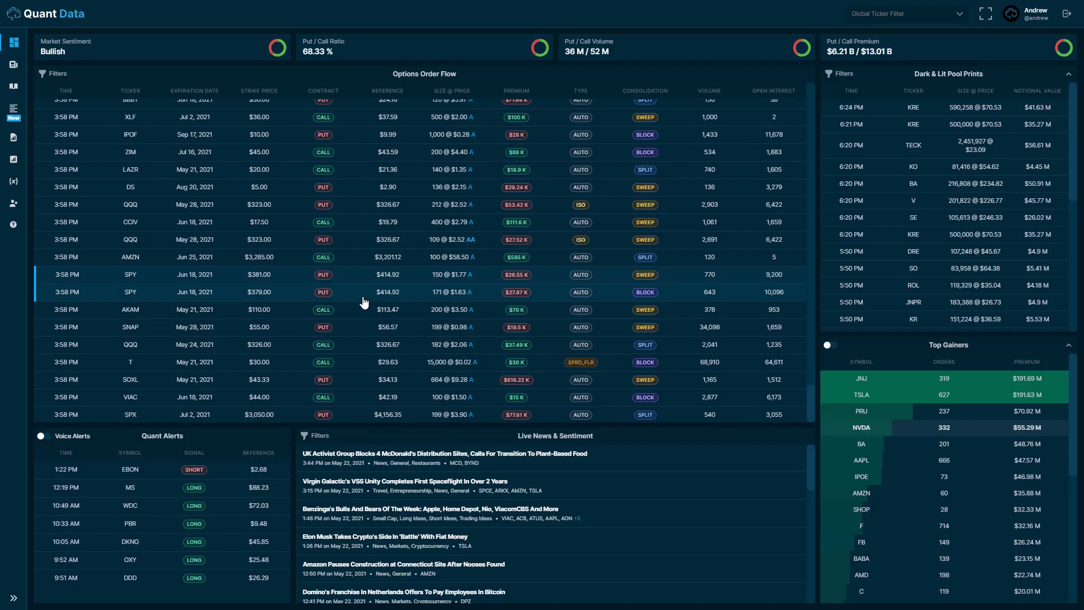
scroll(363, 305, "down", 10)
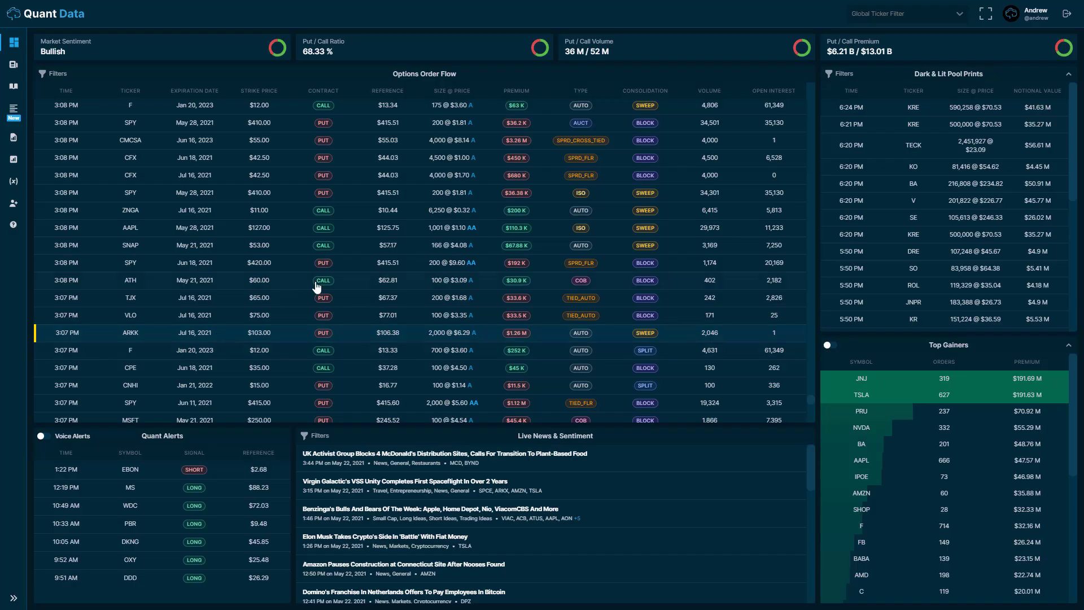
Step: Open the order flow filters and review Tickers, Minimum Premium, Minimum Size and Consolidation
left_click(58, 74)
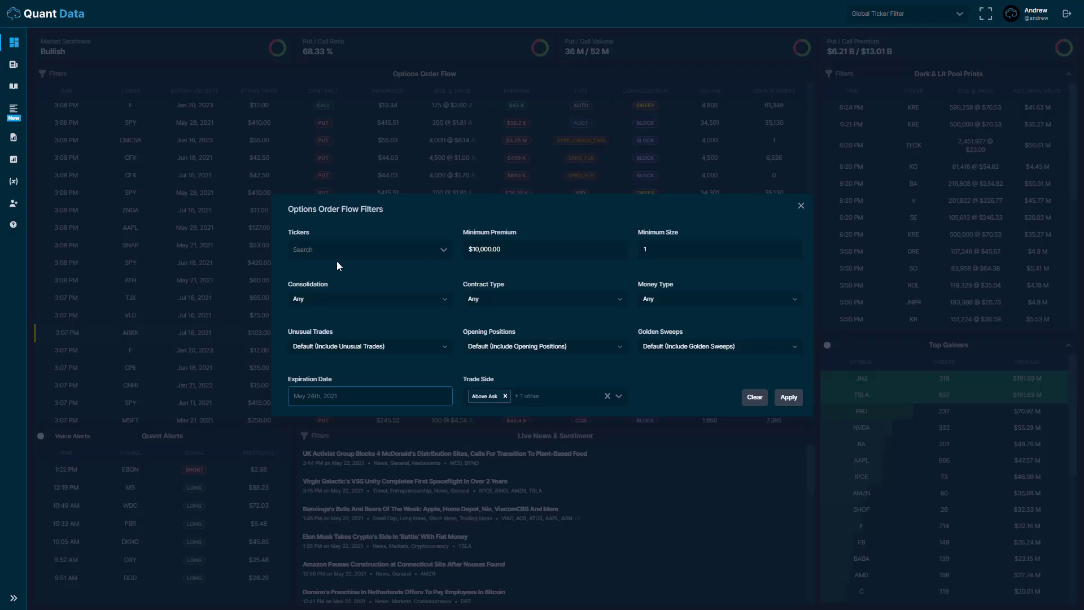
left_click(411, 258)
left_click(414, 251)
left_click(513, 253)
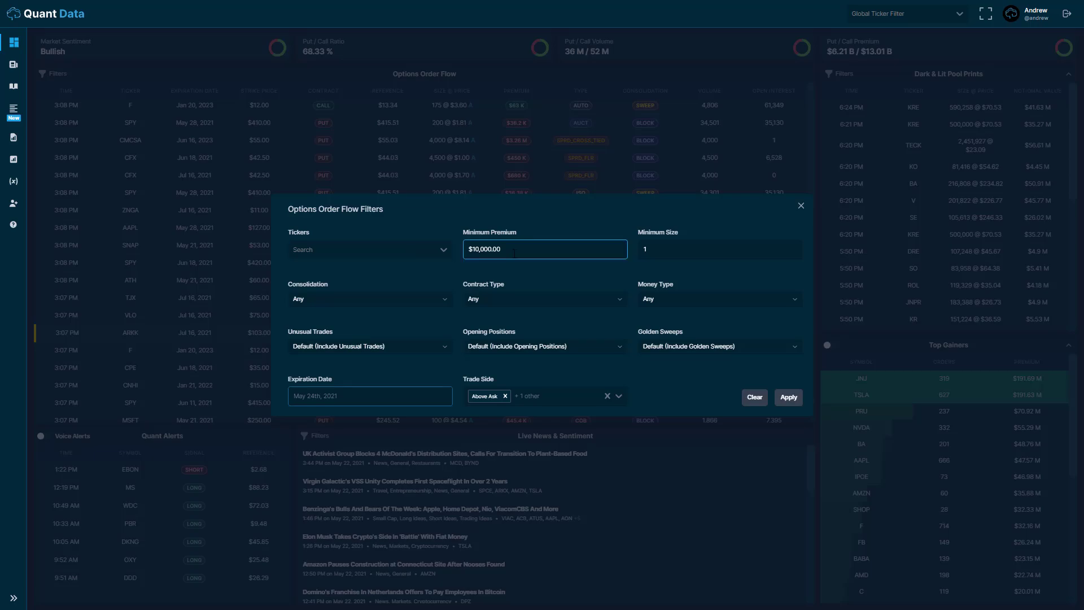
left_click(710, 254)
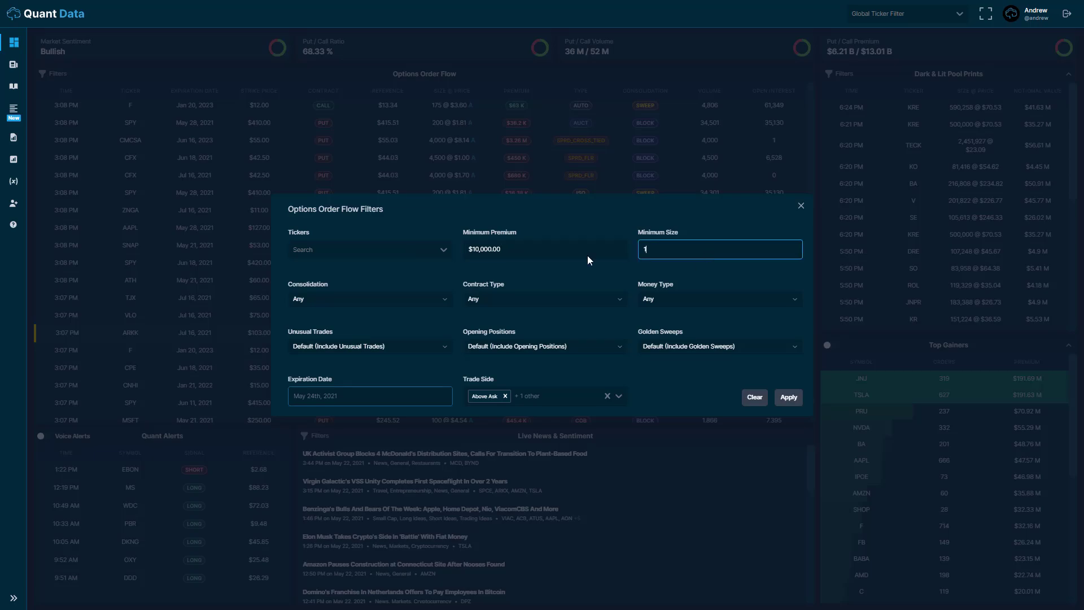
left_click(449, 302)
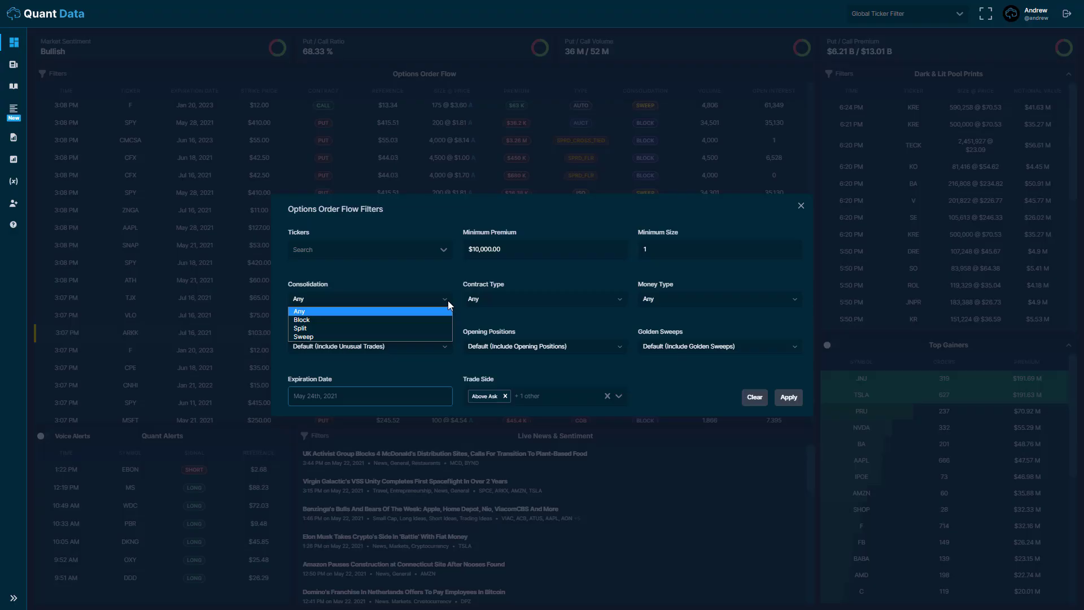
left_click(472, 302)
Step: Review Contract Type, Money Type, Unusual Trades, Opening Positions, Golden Sweeps and Trade Side, keeping defaults
left_click(567, 295)
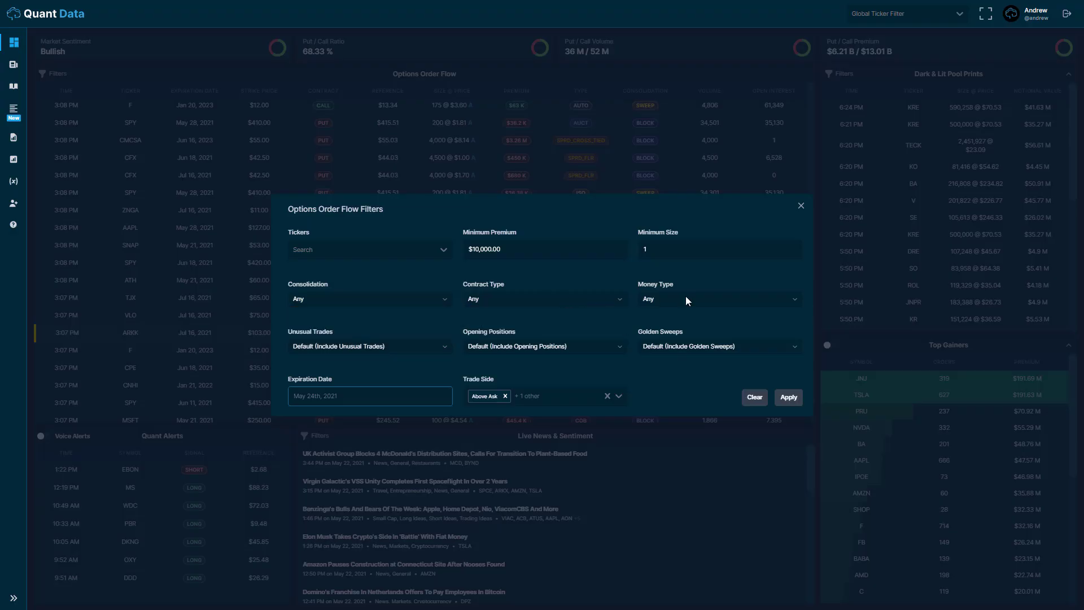
left_click(685, 300)
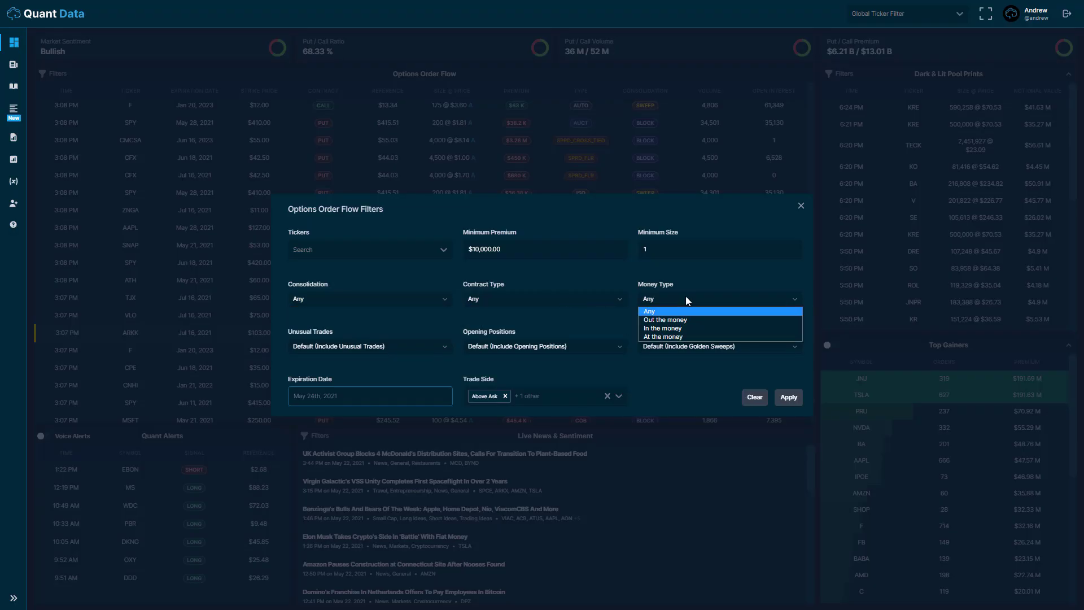
left_click(439, 346)
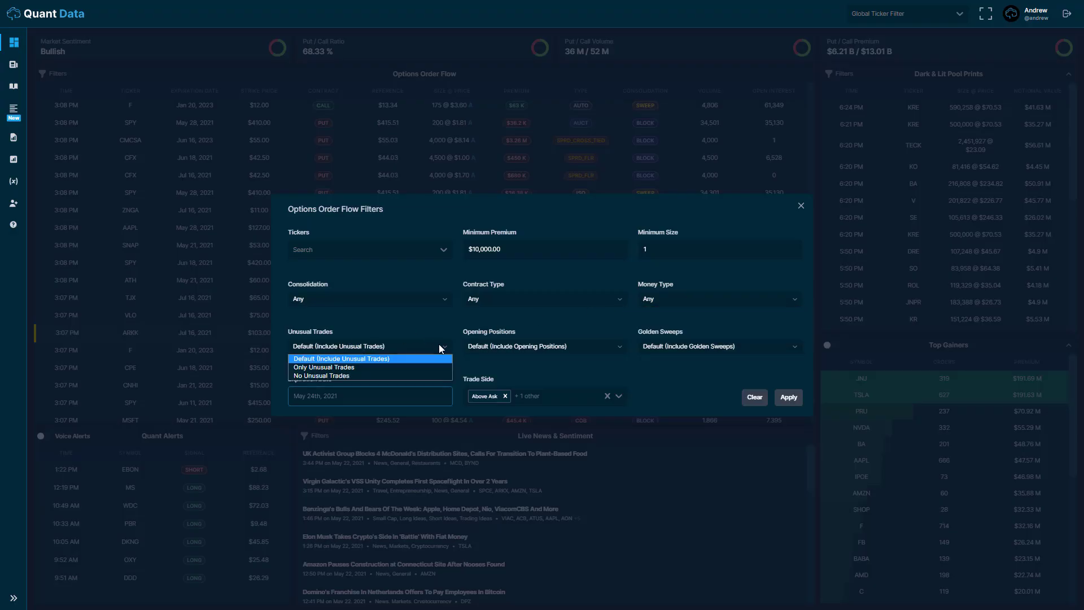
left_click(438, 344)
left_click(602, 351)
left_click(601, 351)
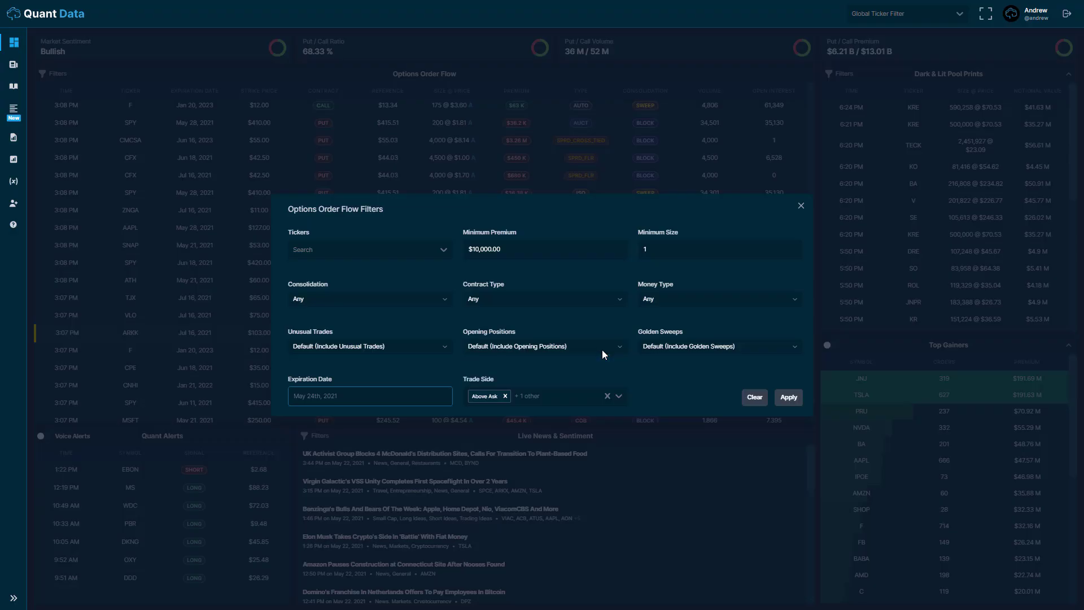
left_click(697, 351)
left_click(697, 356)
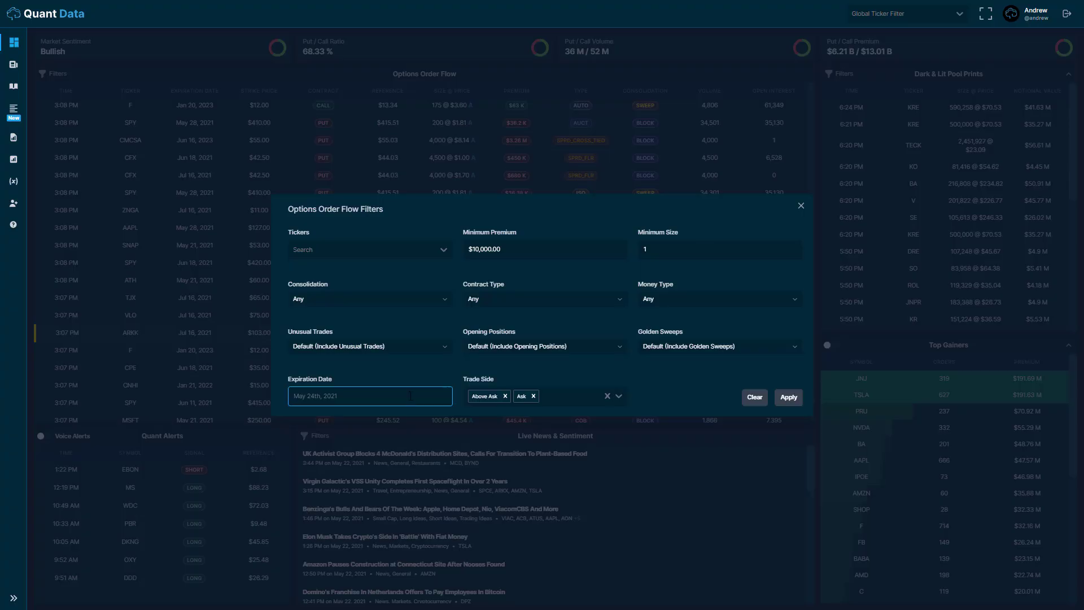
left_click(620, 398)
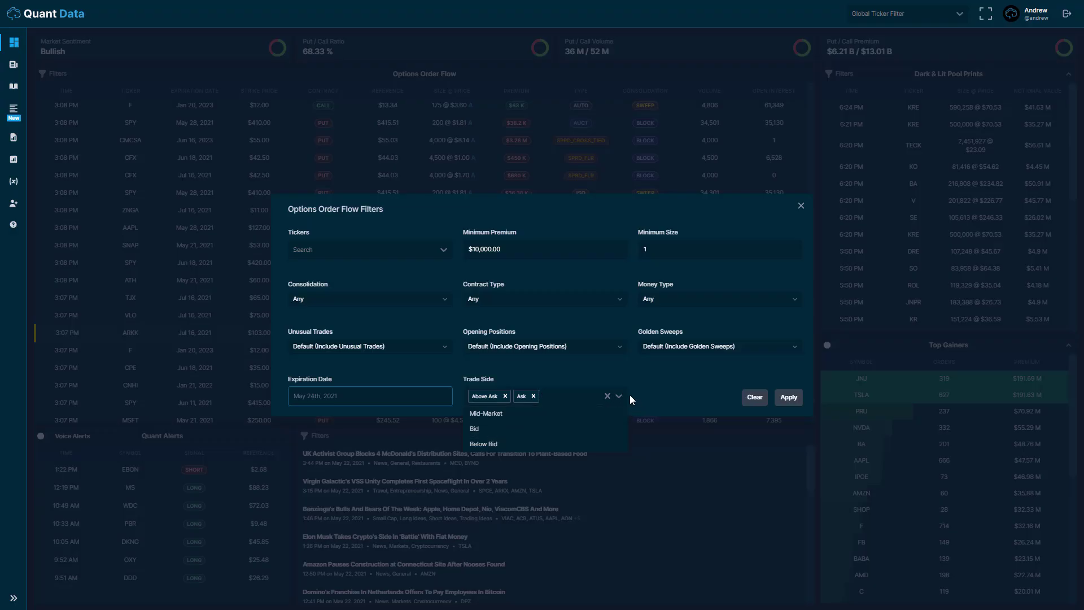
Step: Search 'aapl' in Tickers and add AAPL as the only ticker filter
left_click(407, 251)
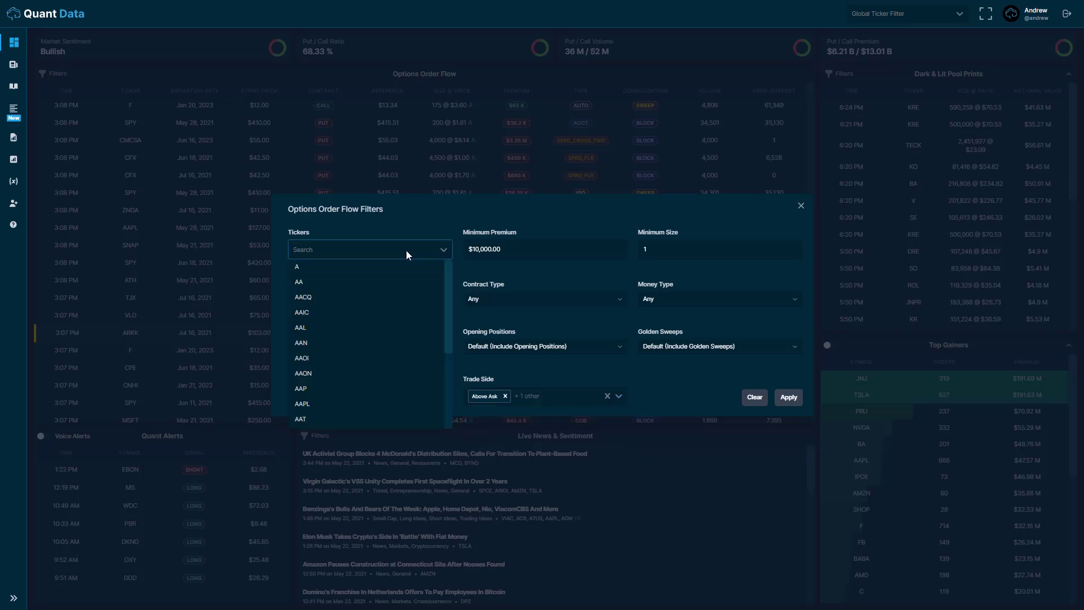
type("aapl")
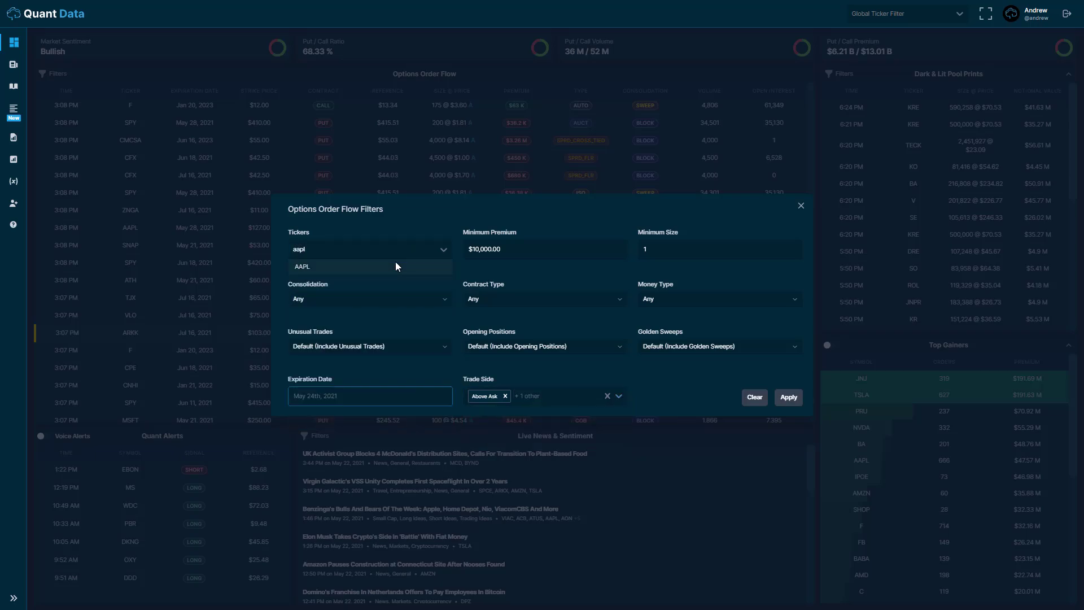
left_click(396, 265)
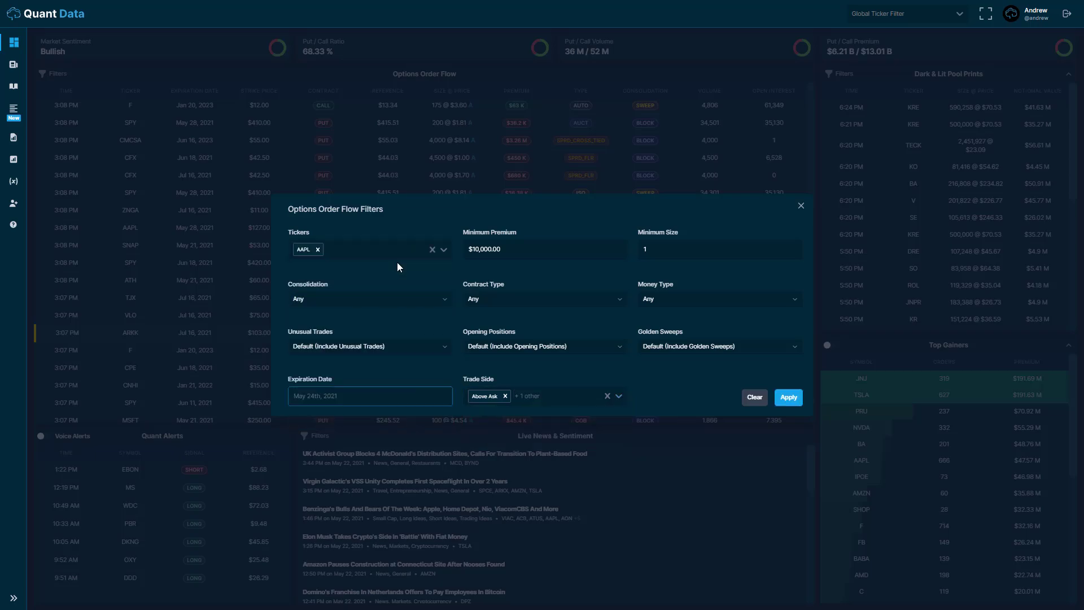
Step: Apply the AAPL filter and scroll through the AAPL trades expiring May 28th to June 18th, 2021
left_click(793, 402)
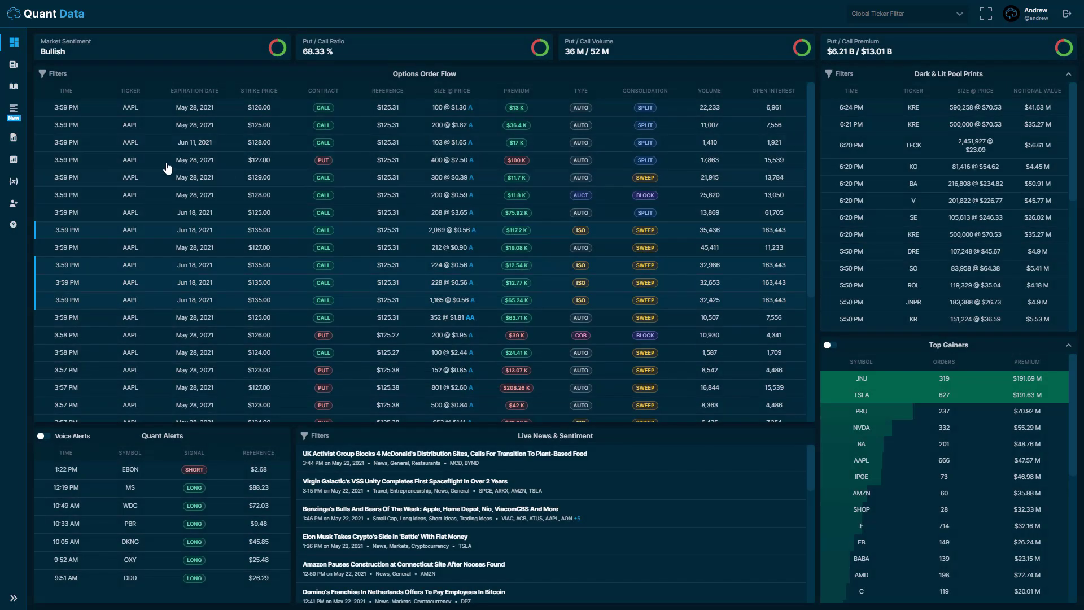
scroll(173, 151, "down", 10)
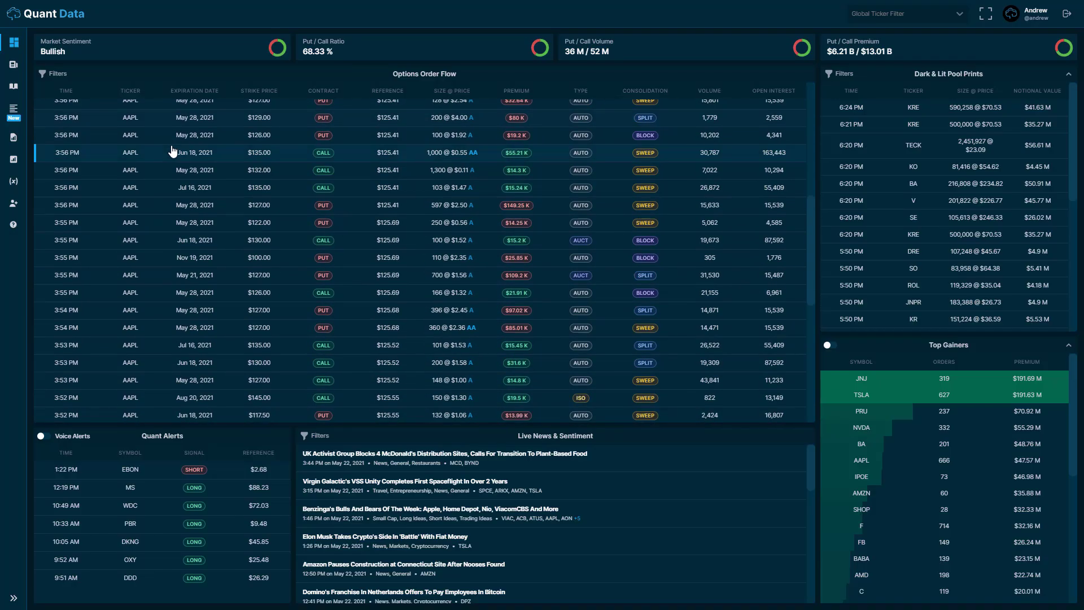
scroll(209, 210, "up", 10)
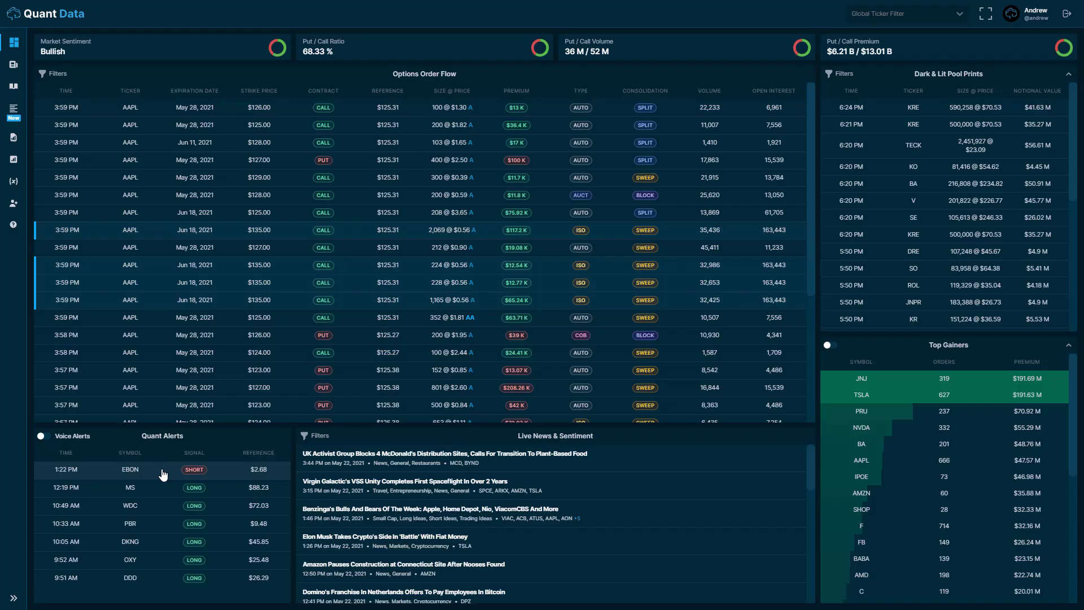
Step: Turn Voice Alerts on, then switch them back off
left_click(45, 439)
left_click(45, 437)
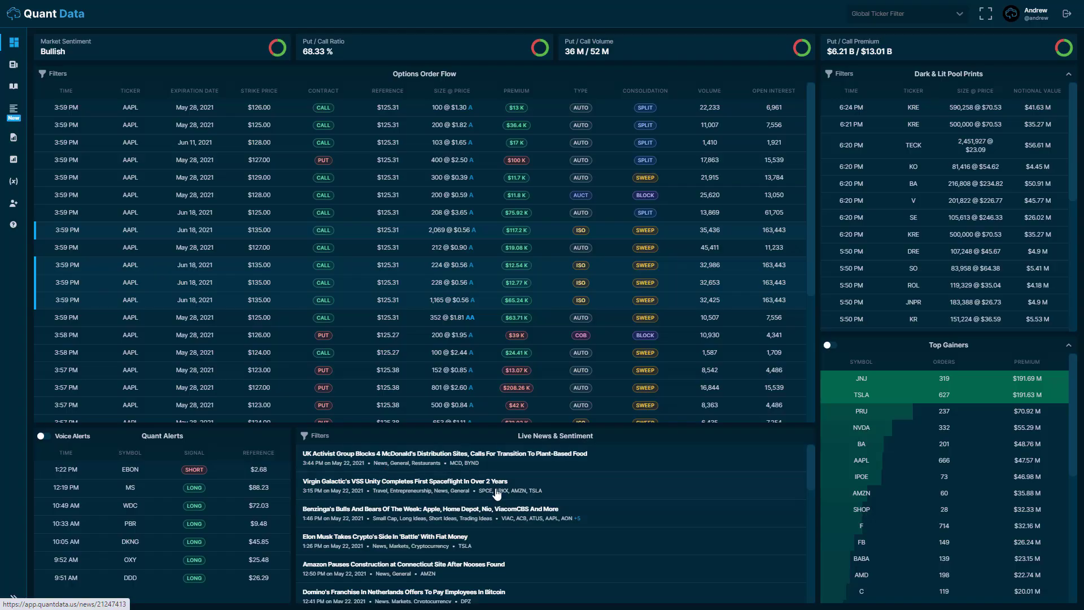
Step: Read the McDonald's distribution sites article, then go back to the main dashboard
left_click(506, 462)
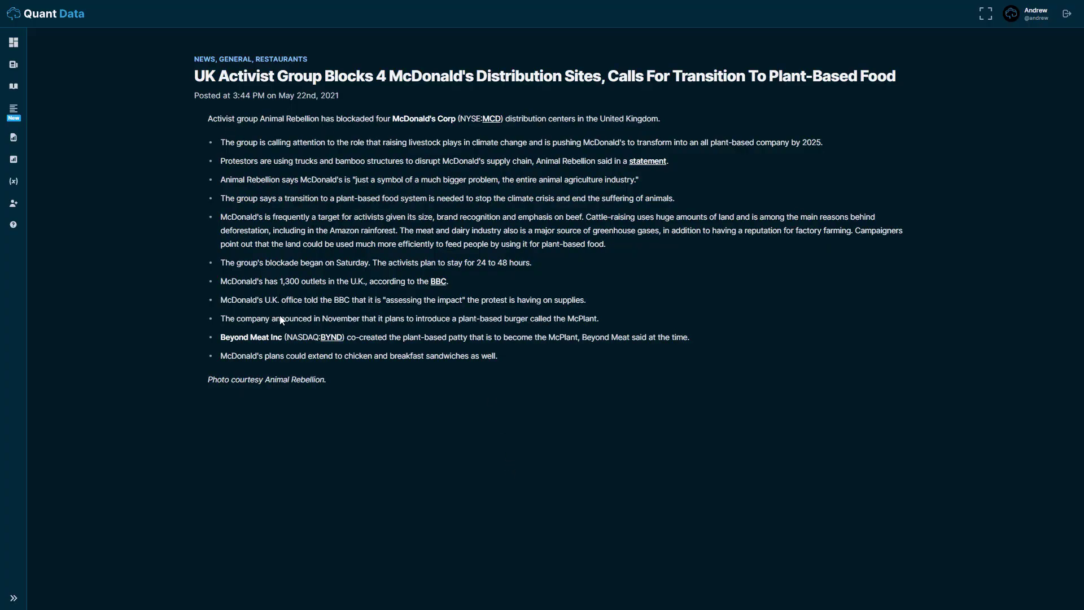
left_click(13, 42)
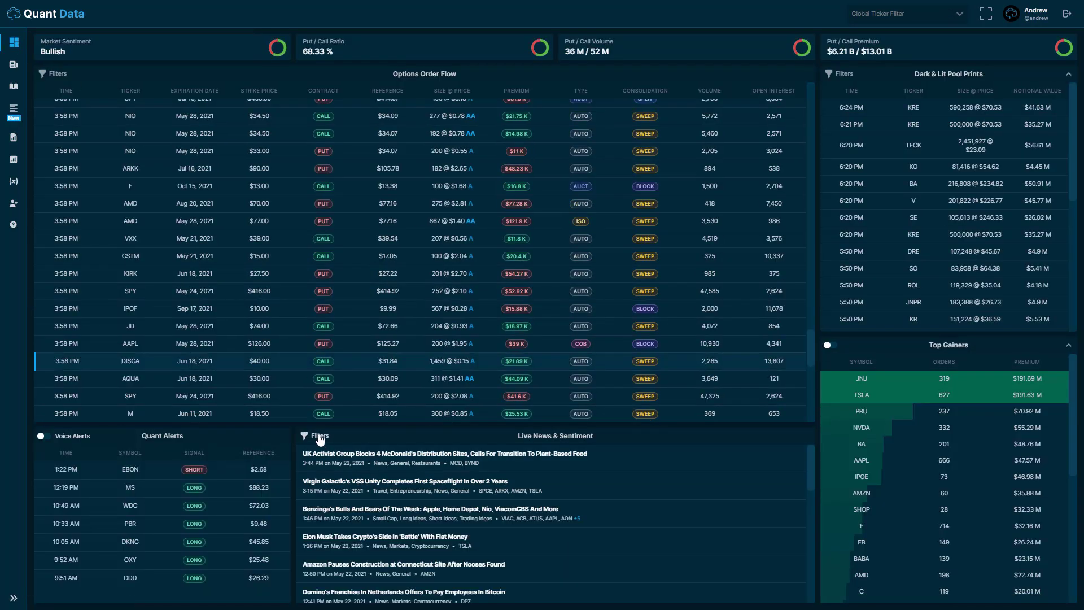
Step: Filter Live News & Sentiment to the Analyst Ratings topic, leaving tickers unset
left_click(319, 436)
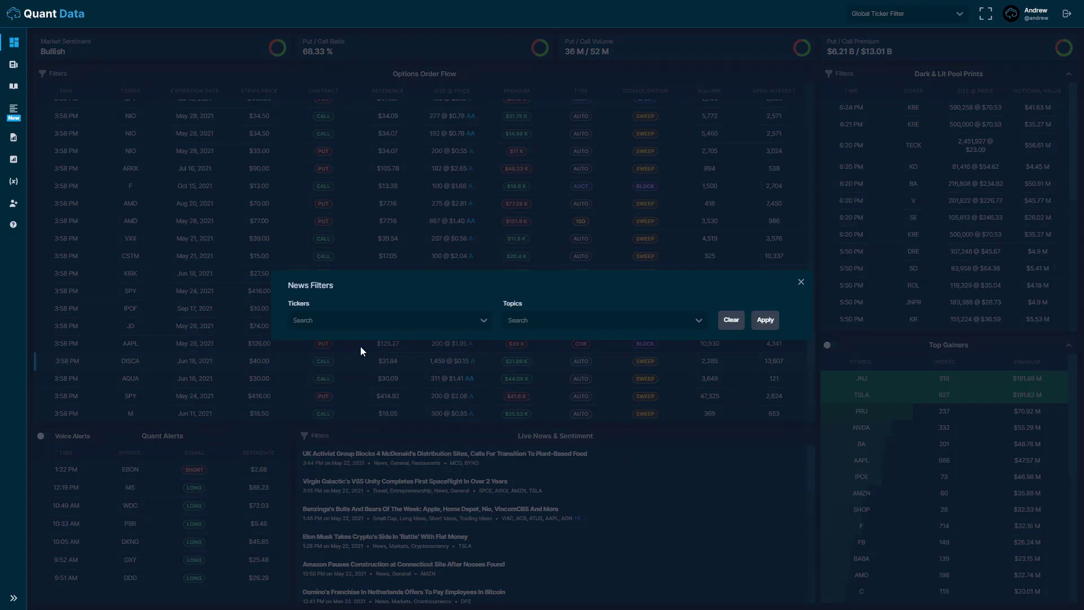
left_click(482, 320)
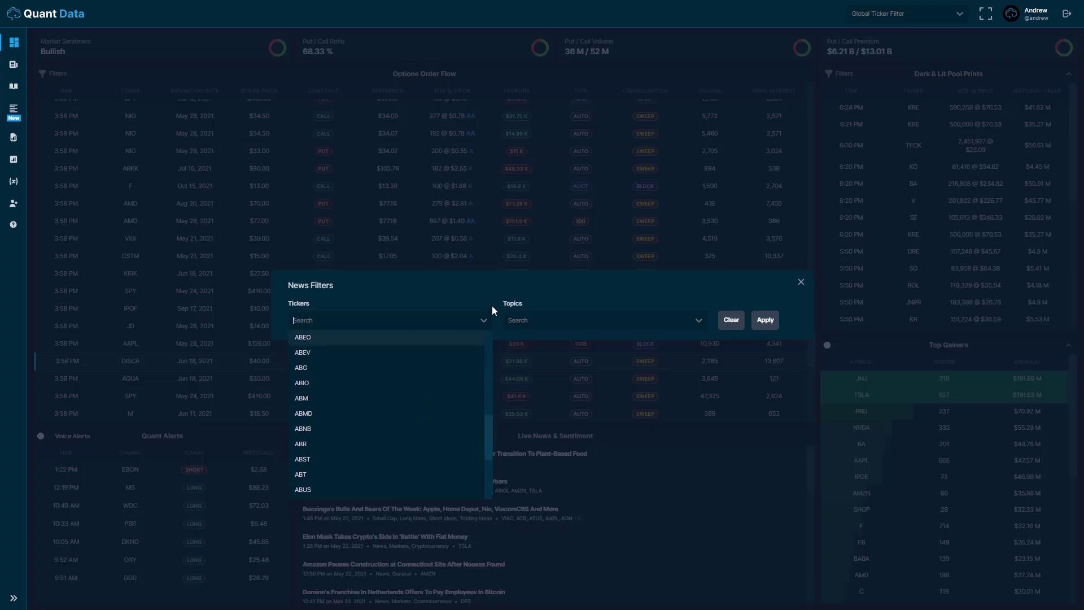
left_click(527, 293)
left_click(668, 326)
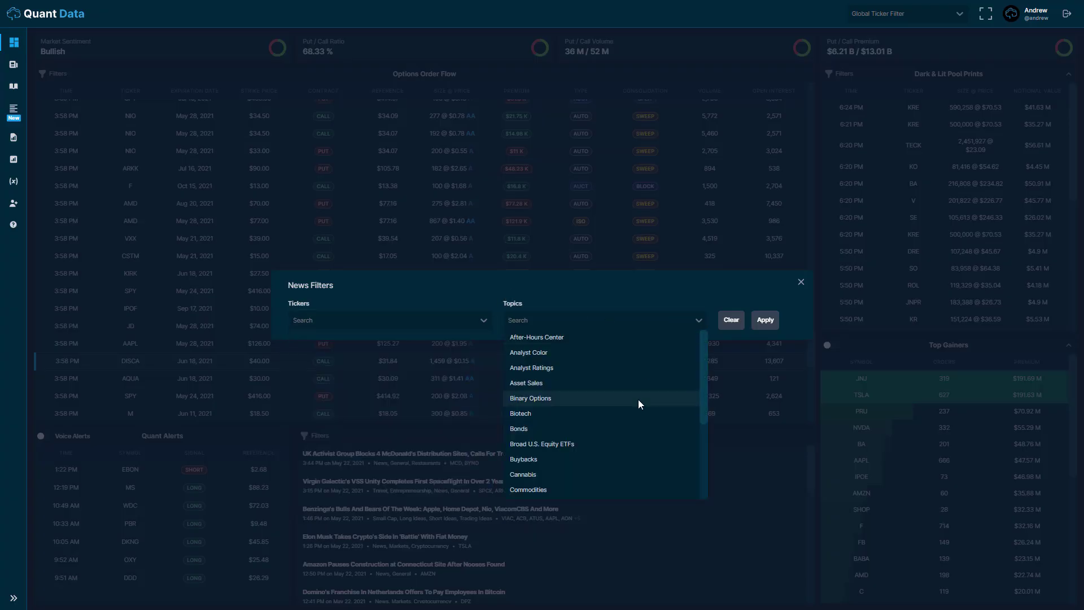
scroll(638, 398, "down", 3)
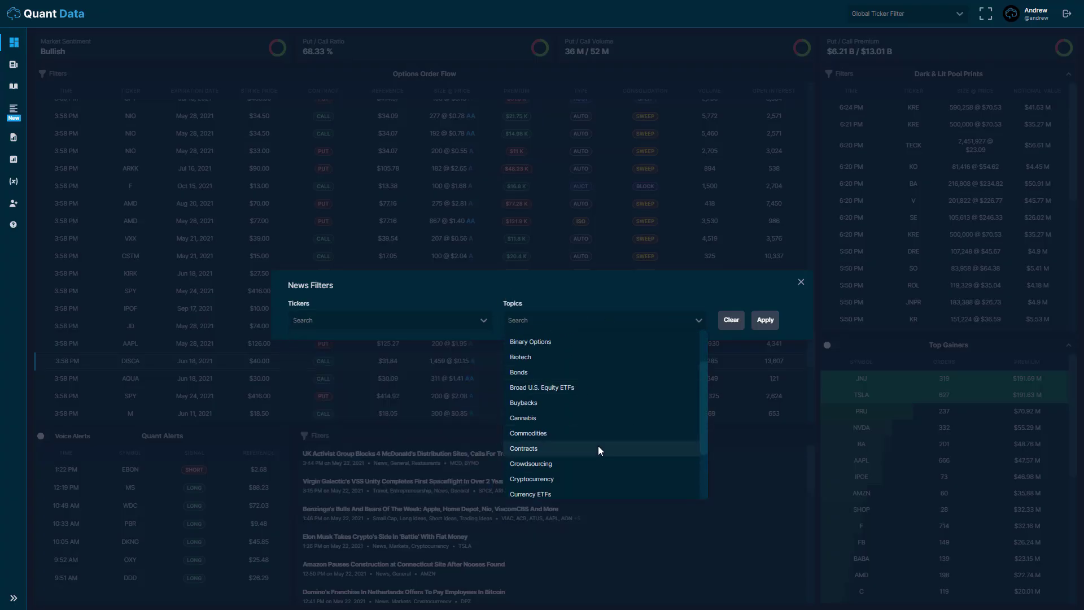
scroll(565, 391, "down", 2)
scroll(575, 429, "up", 4)
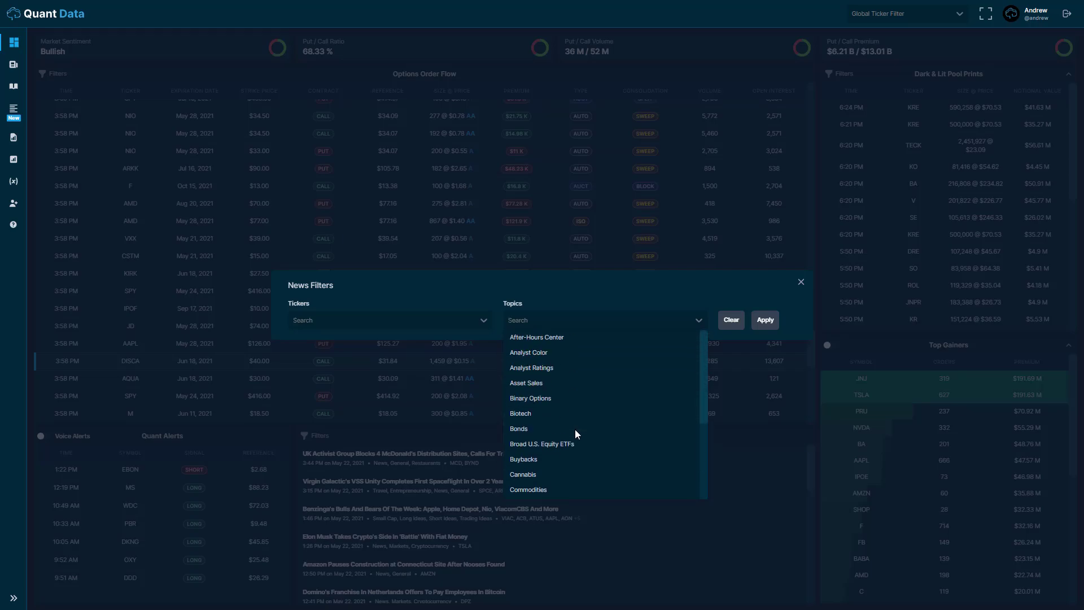
left_click(563, 368)
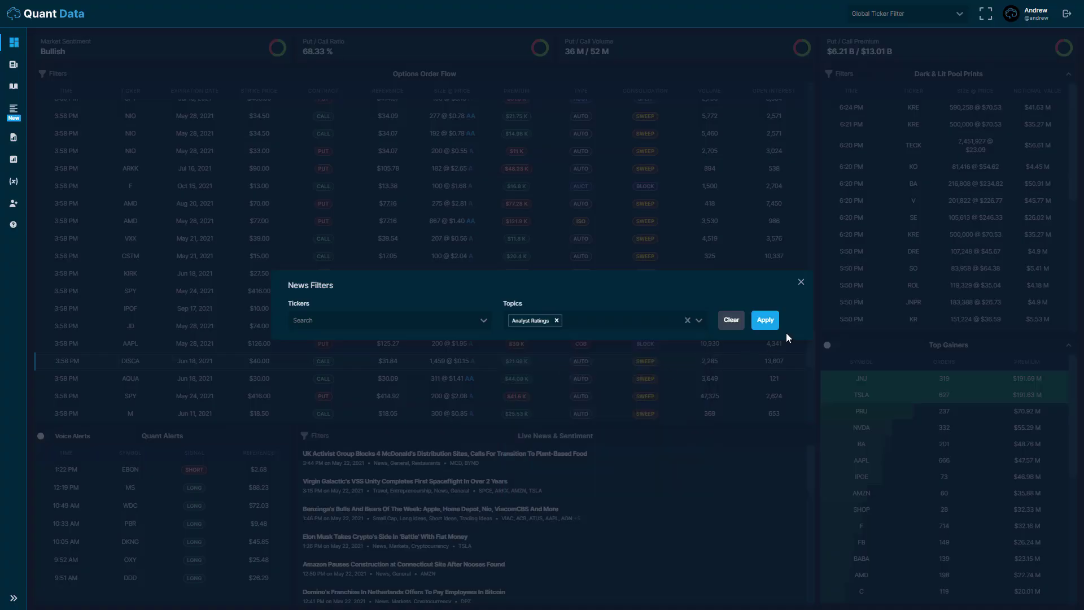
left_click(767, 320)
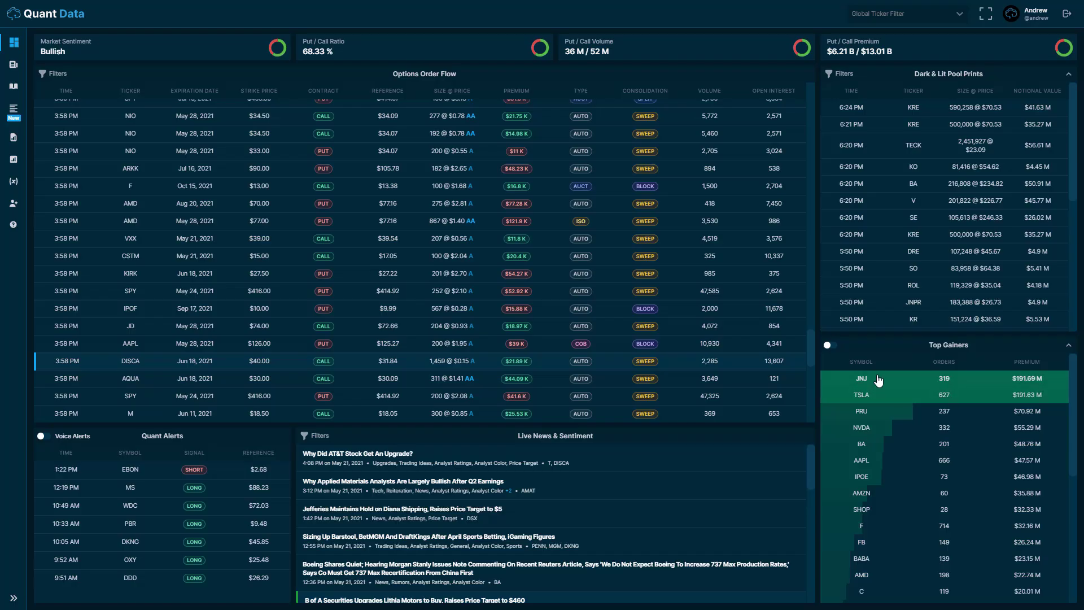
left_click(832, 346)
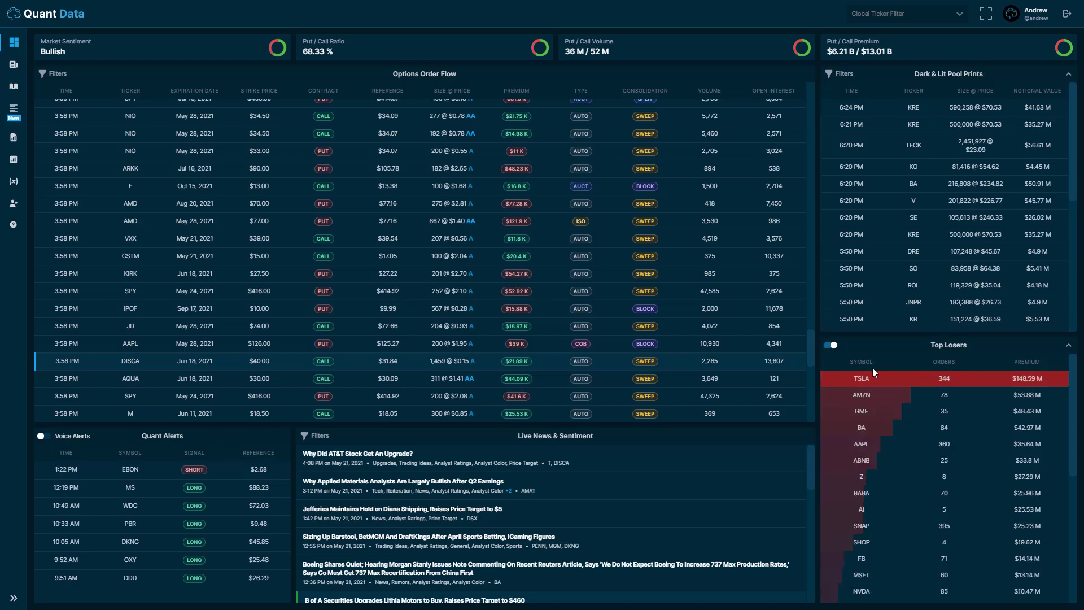
left_click(833, 345)
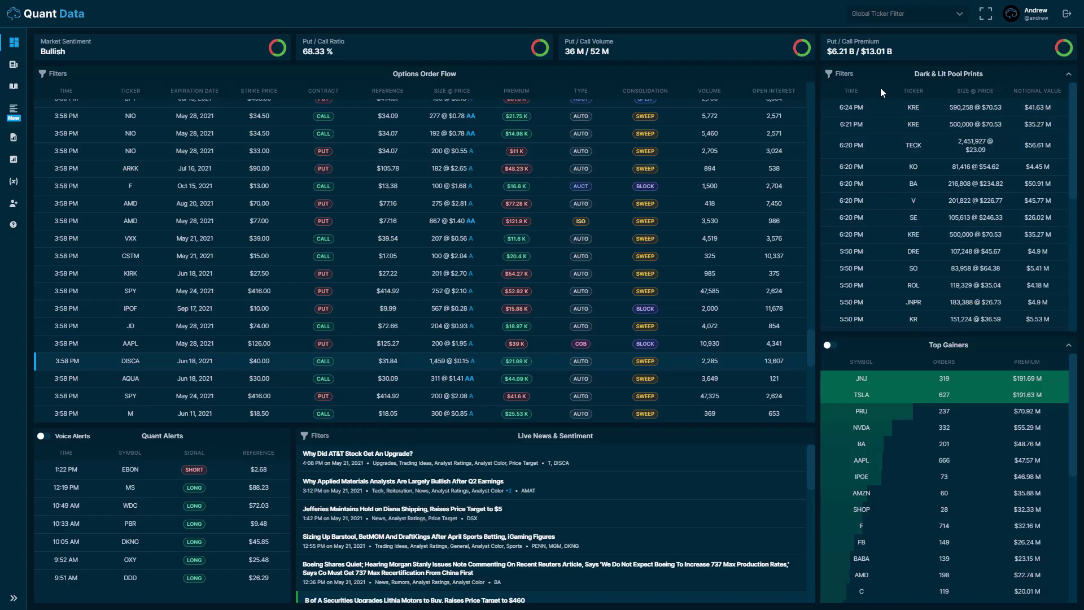
Step: Open the Dark & Lit Pool Prints filters and check the minimum price, size and notional fields
left_click(843, 75)
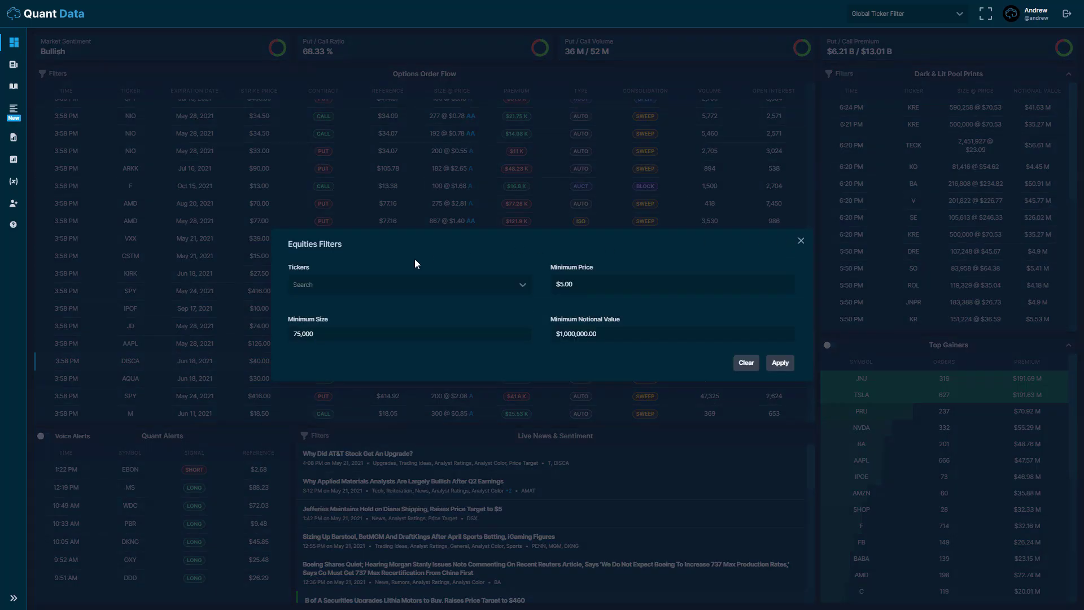
left_click(591, 282)
left_click(363, 317)
left_click(559, 332)
left_click(496, 334)
Step: Filter pool prints to ticker SPY and scroll through the resulting SPY prints
left_click(410, 282)
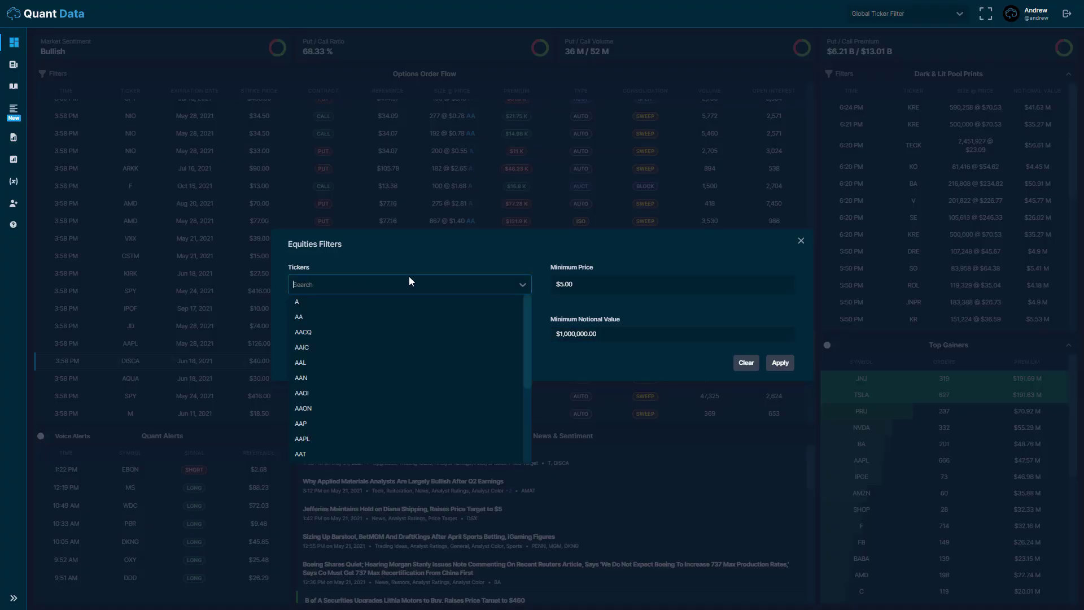
type("spy")
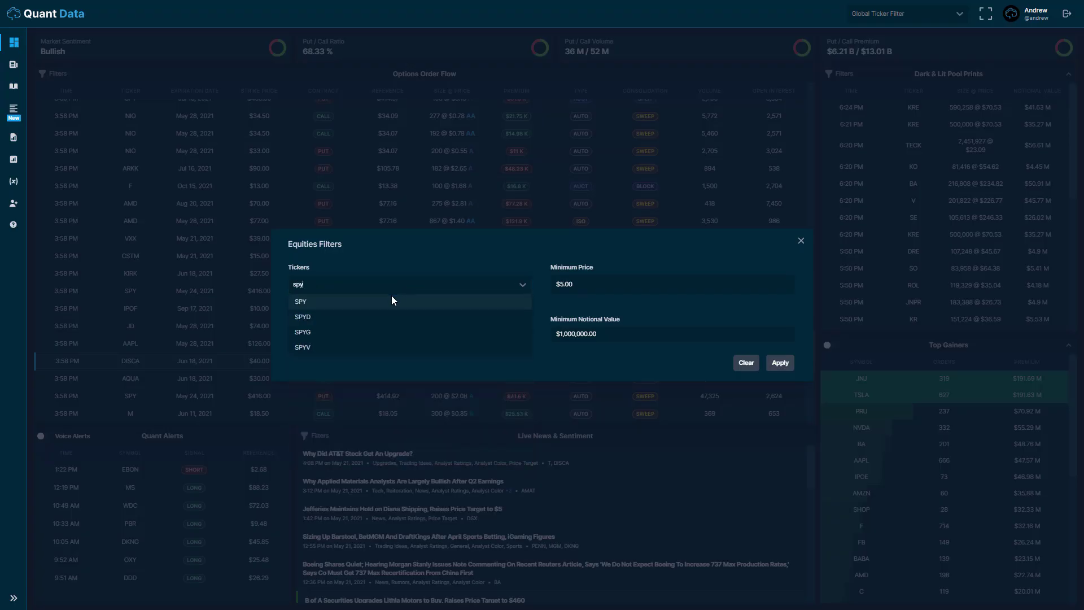
left_click(391, 295)
left_click(780, 363)
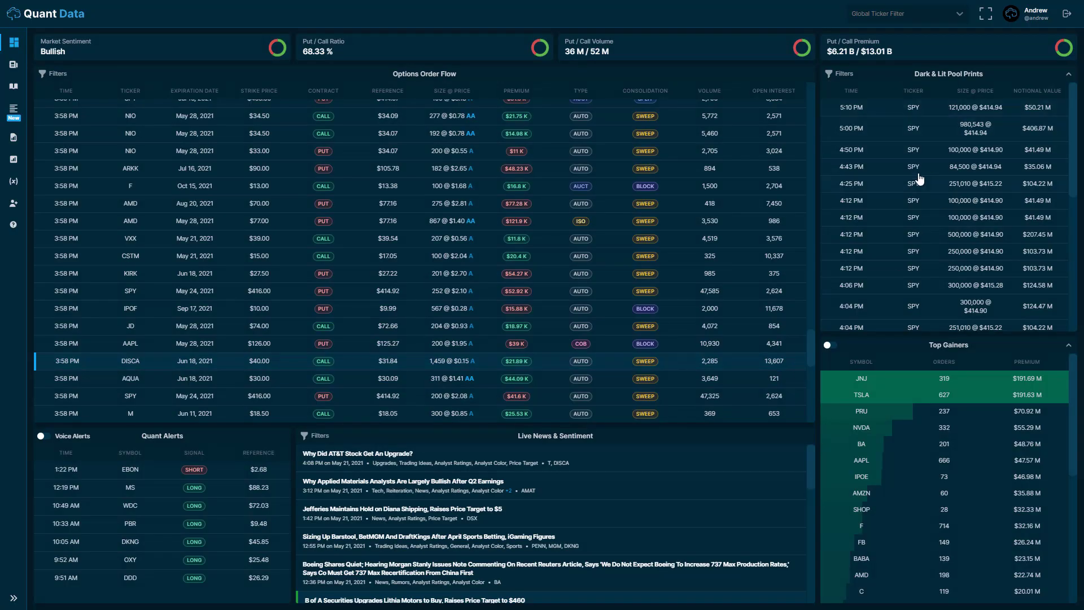
scroll(914, 151, "down", 1)
scroll(915, 149, "down", 3)
scroll(914, 146, "up", 3)
Step: Set the Global Ticker Filter to AAPL, review the panels, then remove the AAPL chip
left_click(882, 12)
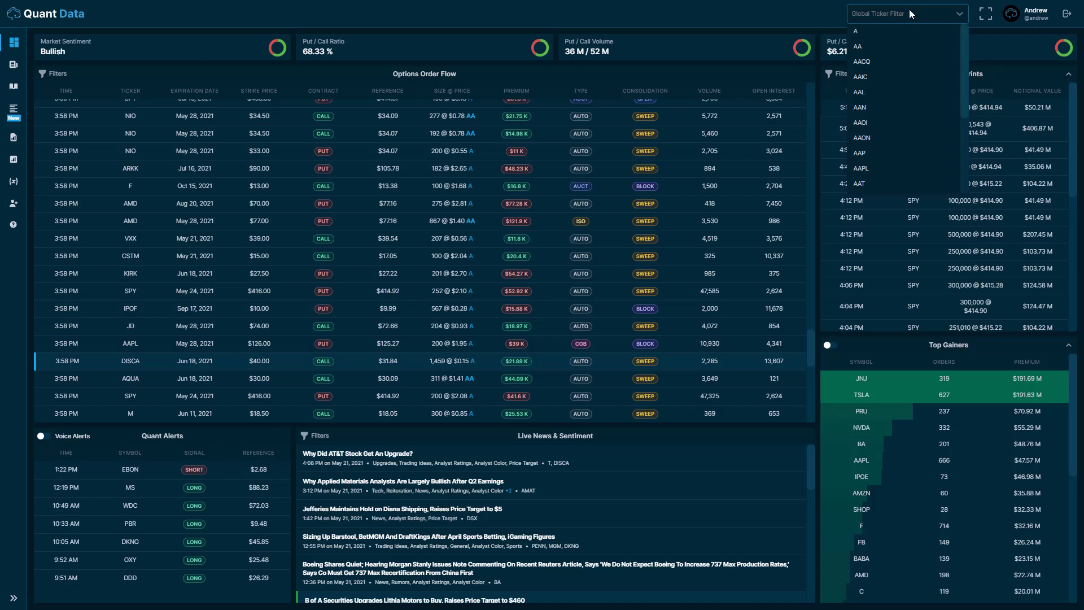
type("aapl")
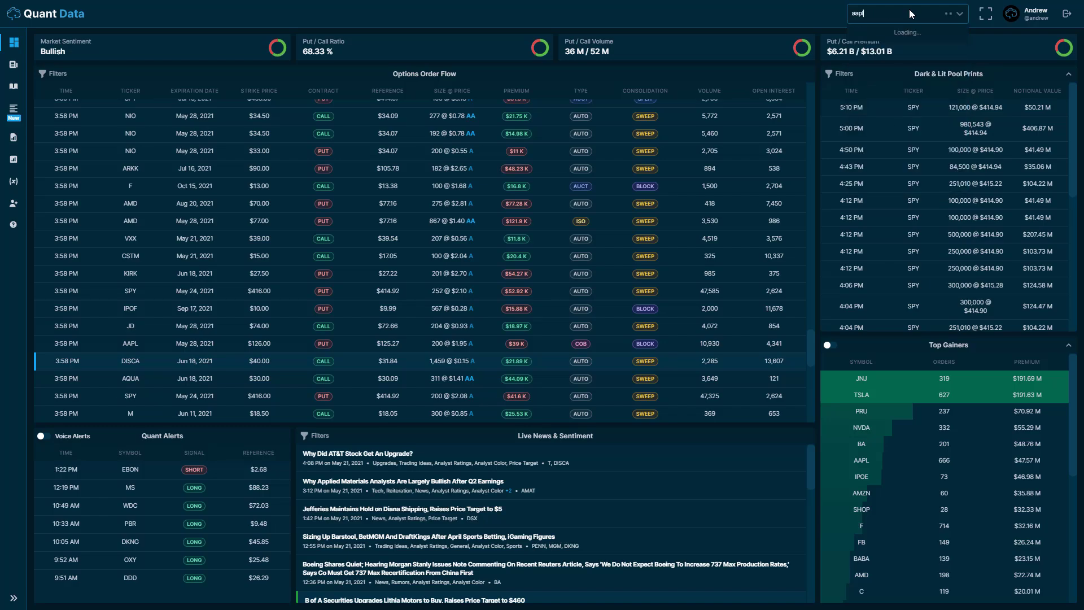
left_click(909, 31)
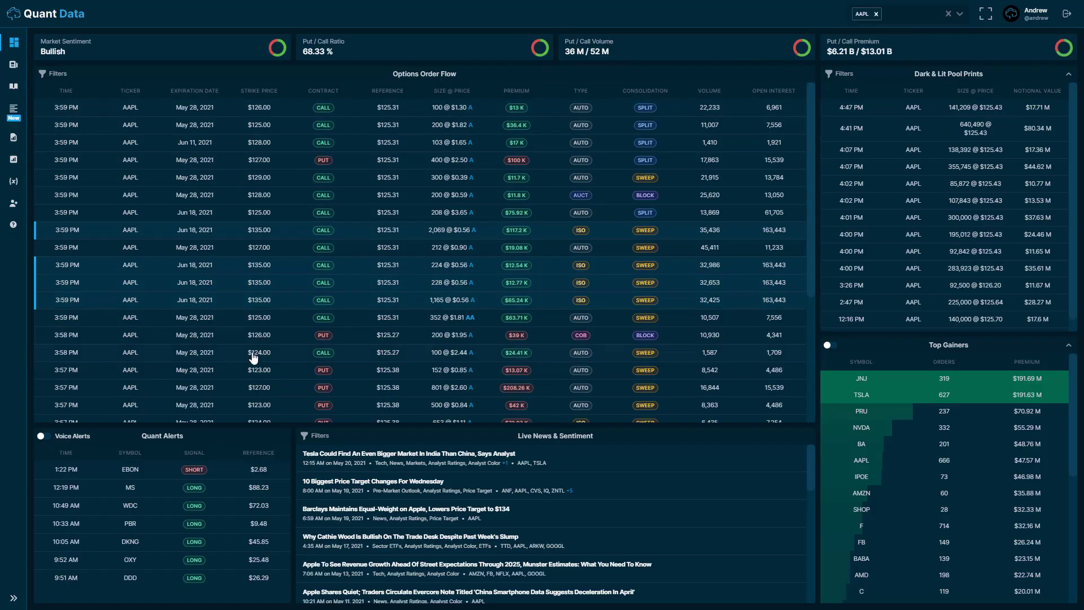
left_click(948, 13)
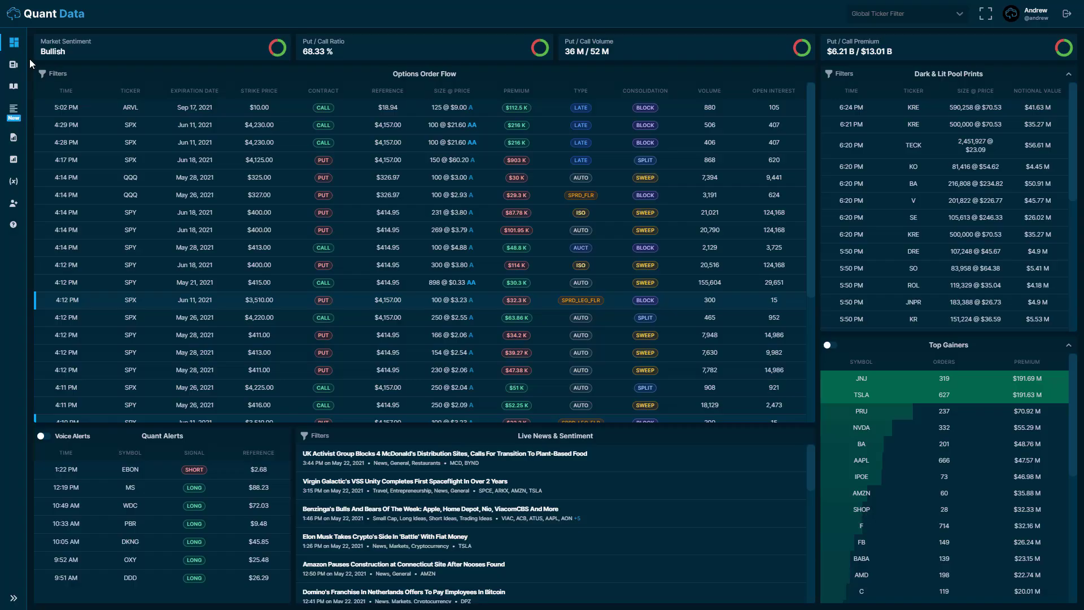
Step: Go to Historical News & Sentiment and browse the Tickers and Topics lists without choosing any
left_click(18, 70)
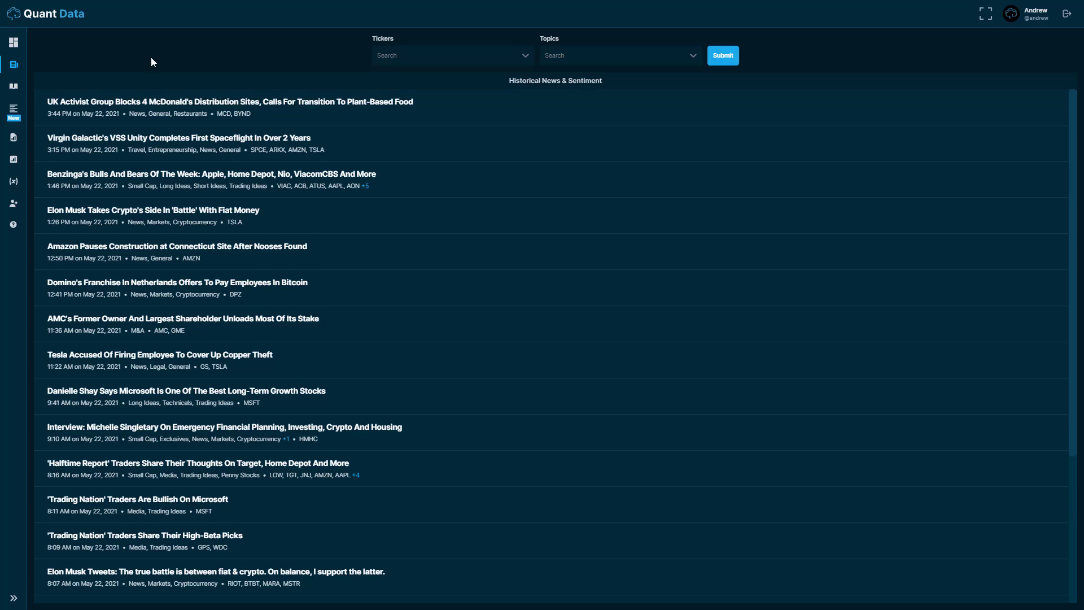
left_click(516, 62)
left_click(526, 59)
left_click(610, 58)
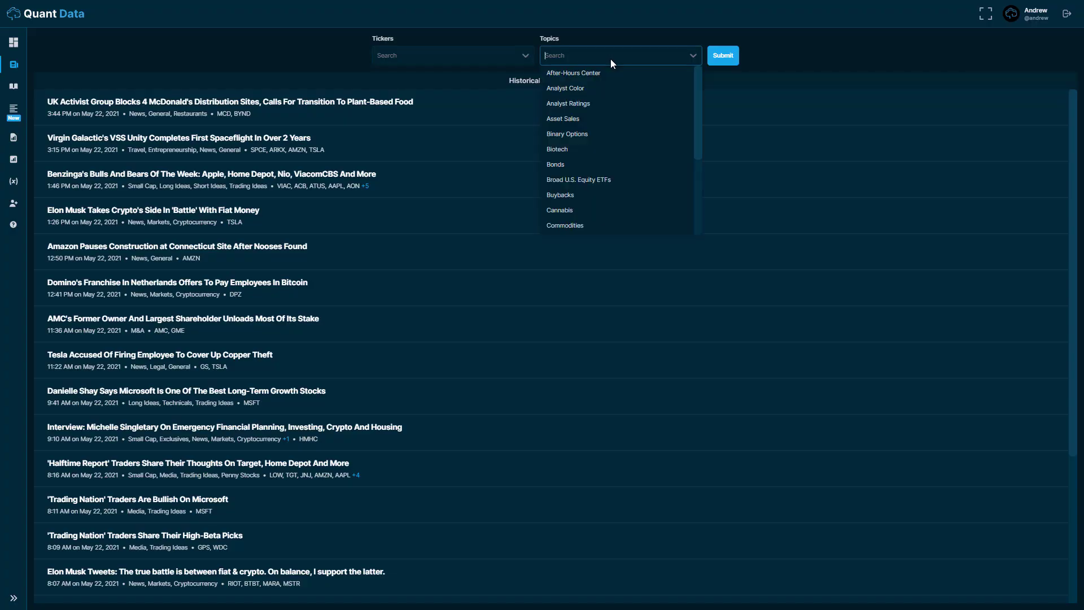
left_click(611, 59)
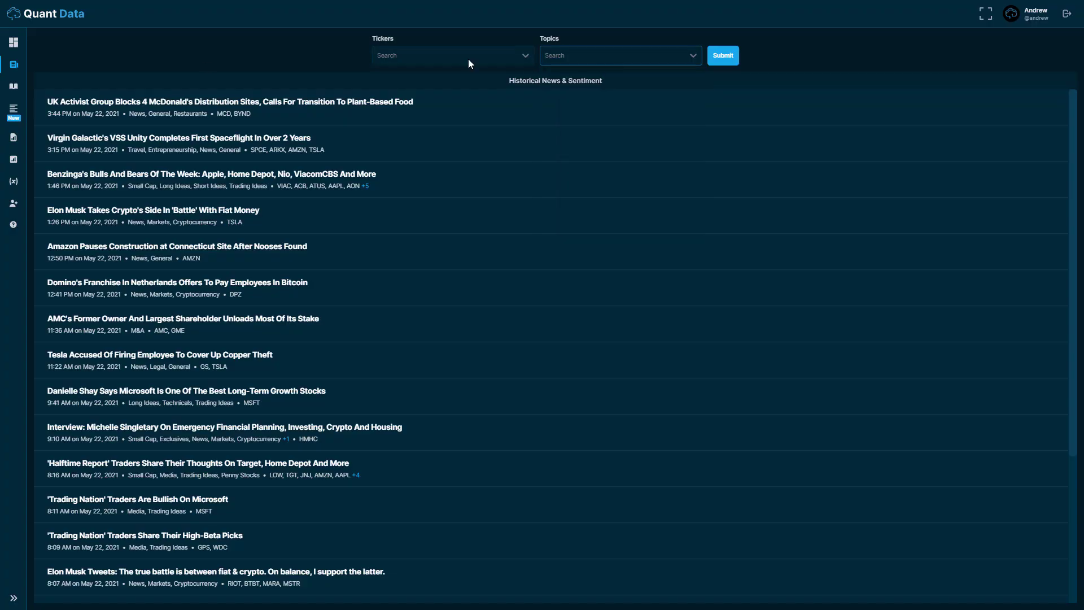
Step: Show historical options order flow from May 17 to May 21, 2021
left_click(15, 88)
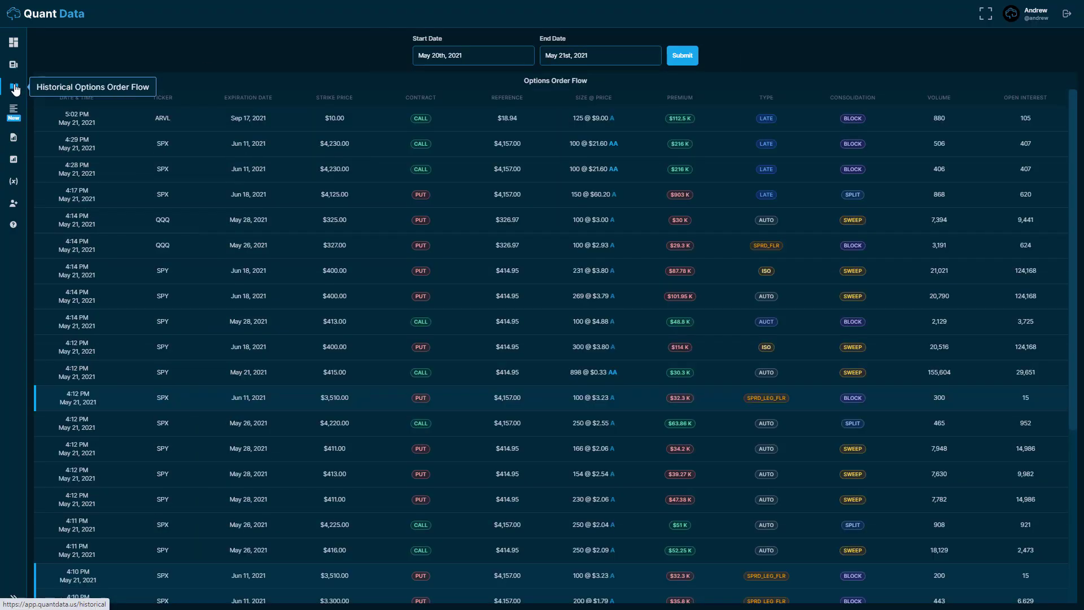
left_click(444, 56)
left_click(442, 155)
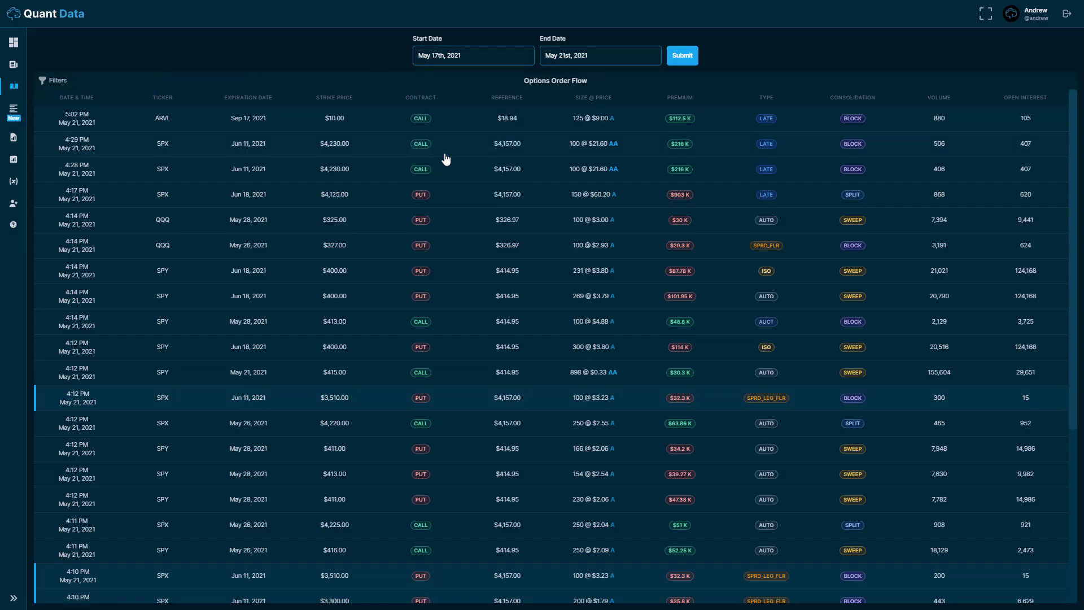
left_click(630, 157)
scroll(150, 165, "down", 5)
scroll(150, 165, "down", 10)
scroll(150, 165, "down", 1)
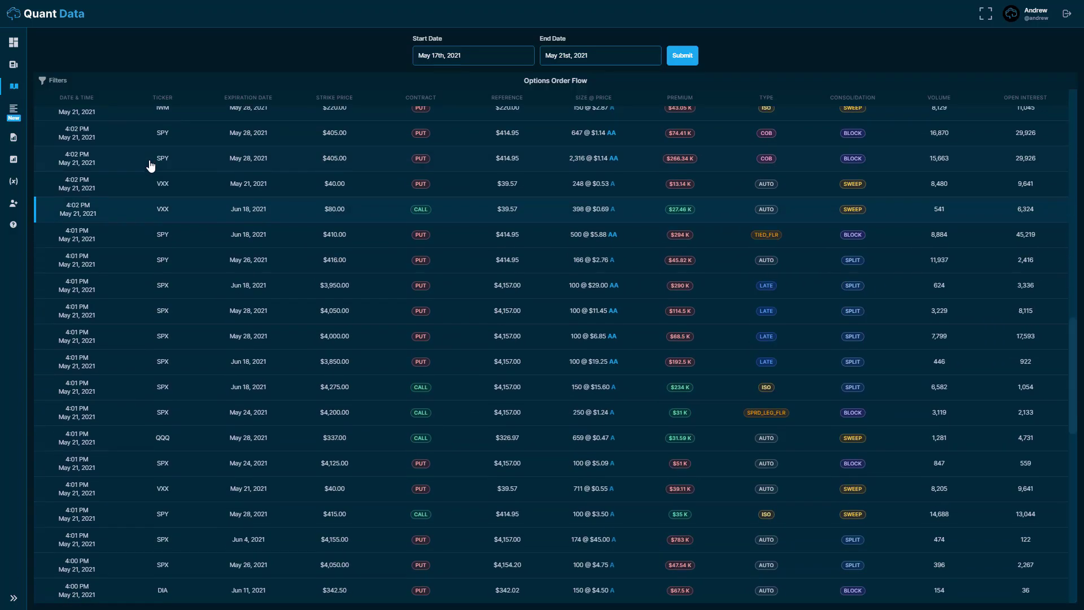
left_click(14, 110)
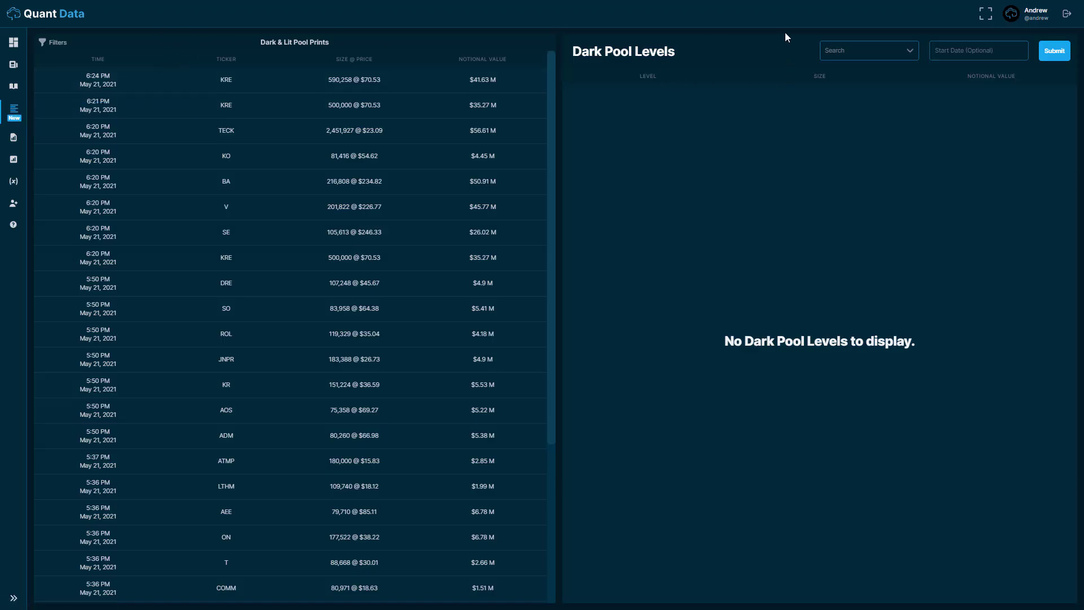
left_click(51, 45)
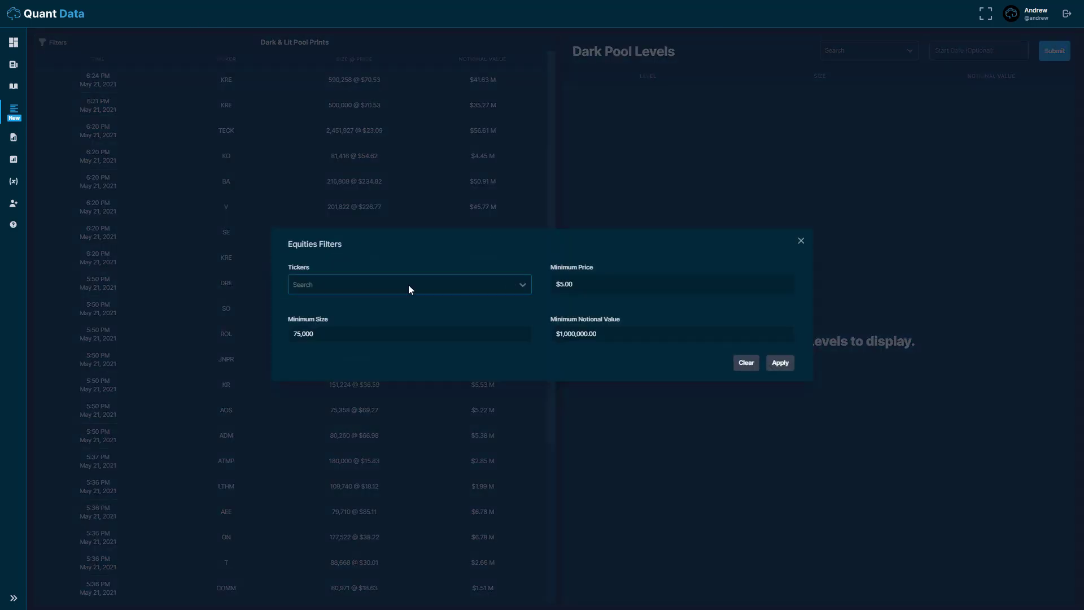
left_click(800, 242)
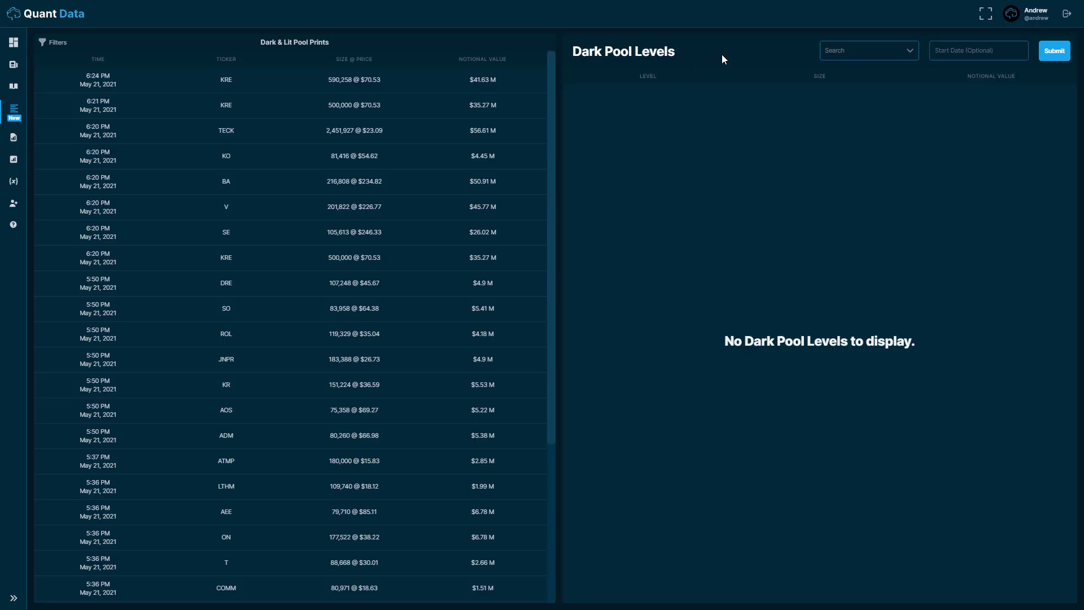
Step: Load SPY dark pool levels starting May 17, 2021 and browse the levels table
left_click(865, 50)
type("spy")
left_click(866, 64)
left_click(970, 50)
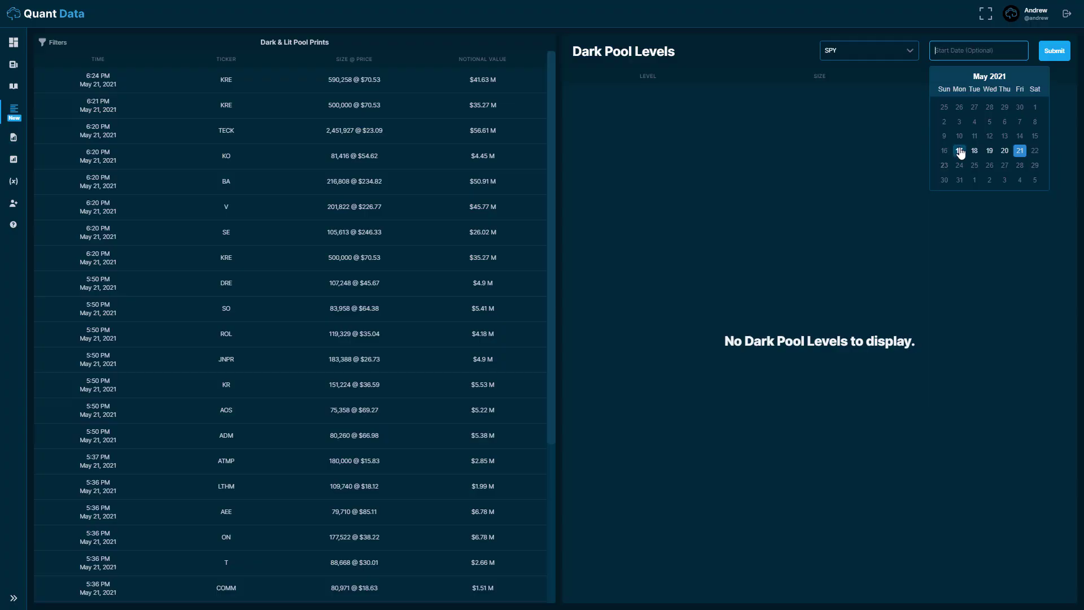
left_click(959, 150)
left_click(1050, 52)
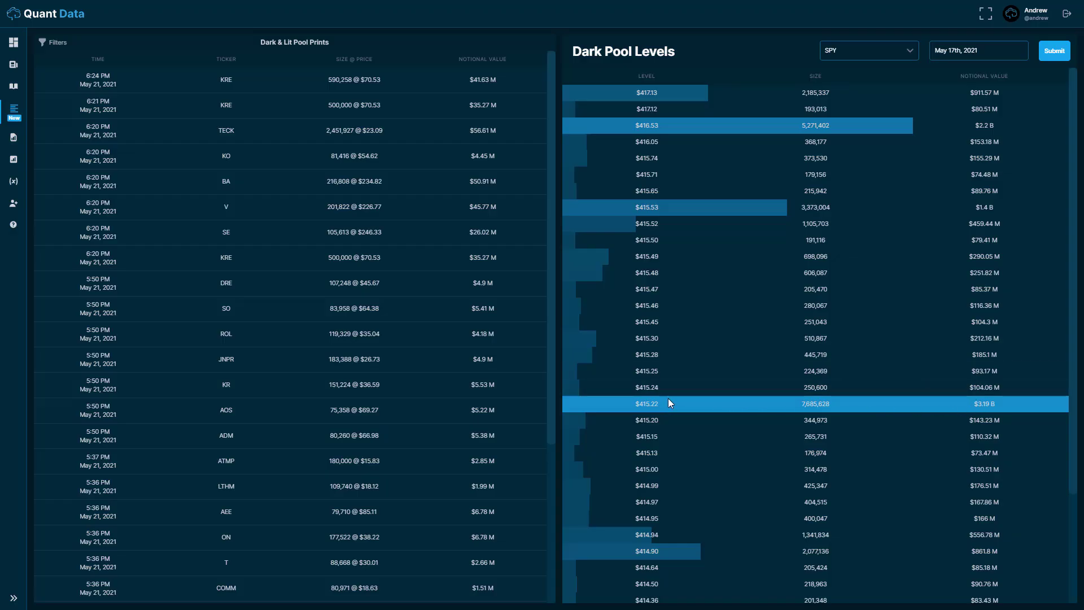
scroll(710, 348, "down", 3)
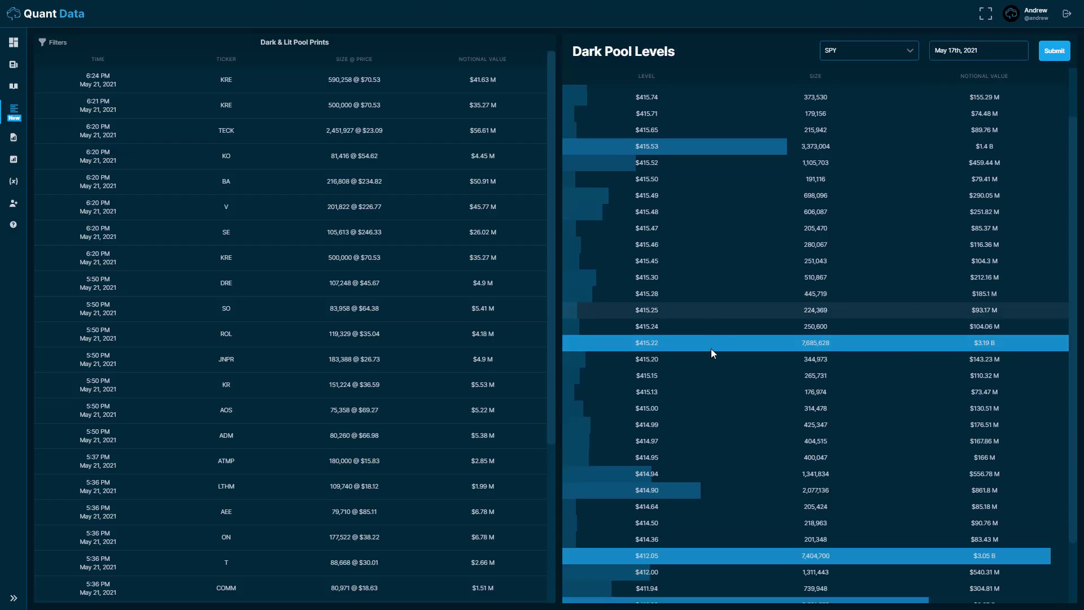
scroll(723, 361, "up", 3)
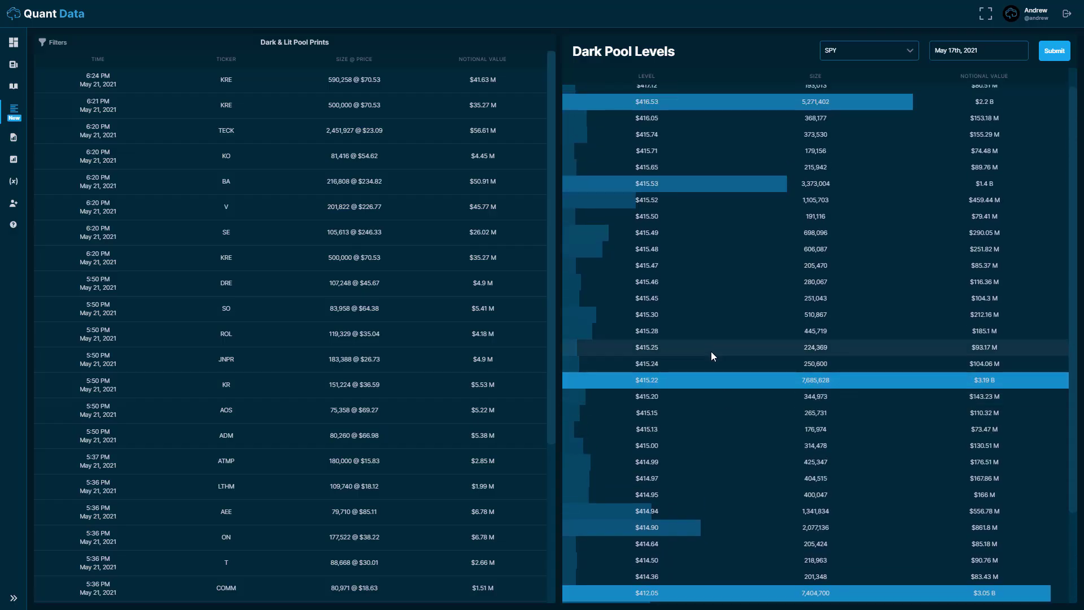
scroll(699, 389, "up", 1)
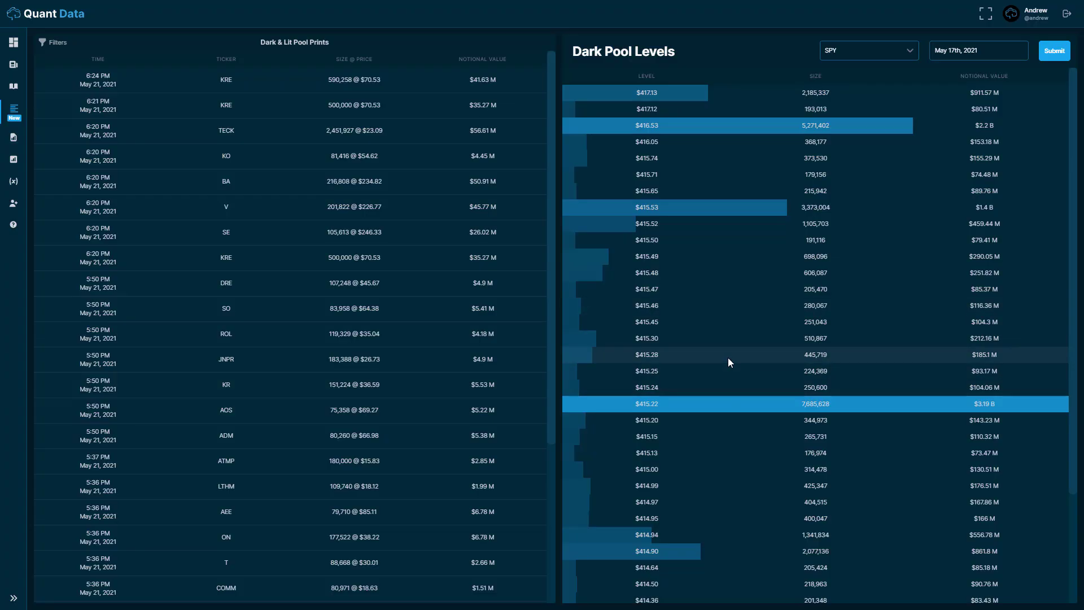
Step: Generate the Detailed Stock Report for AAPL
left_click(13, 141)
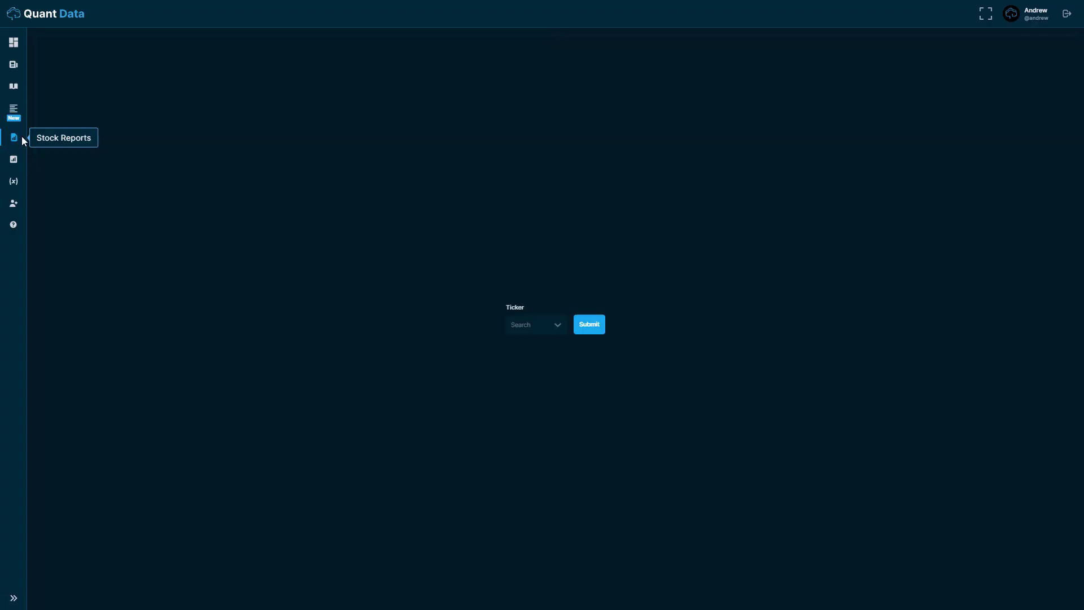
left_click(537, 333)
type("aapl")
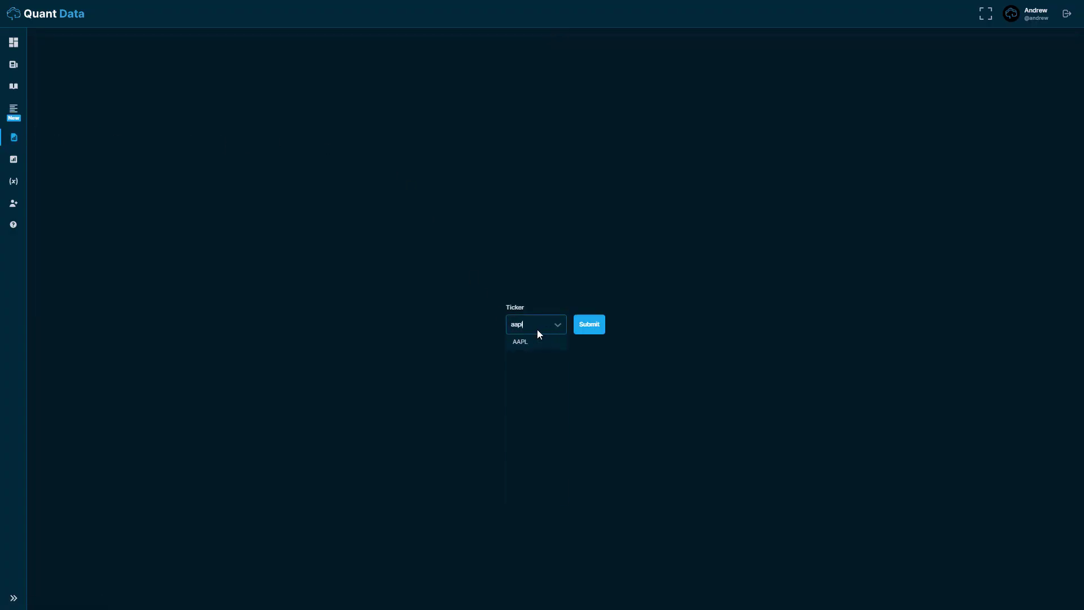
left_click(538, 338)
left_click(588, 324)
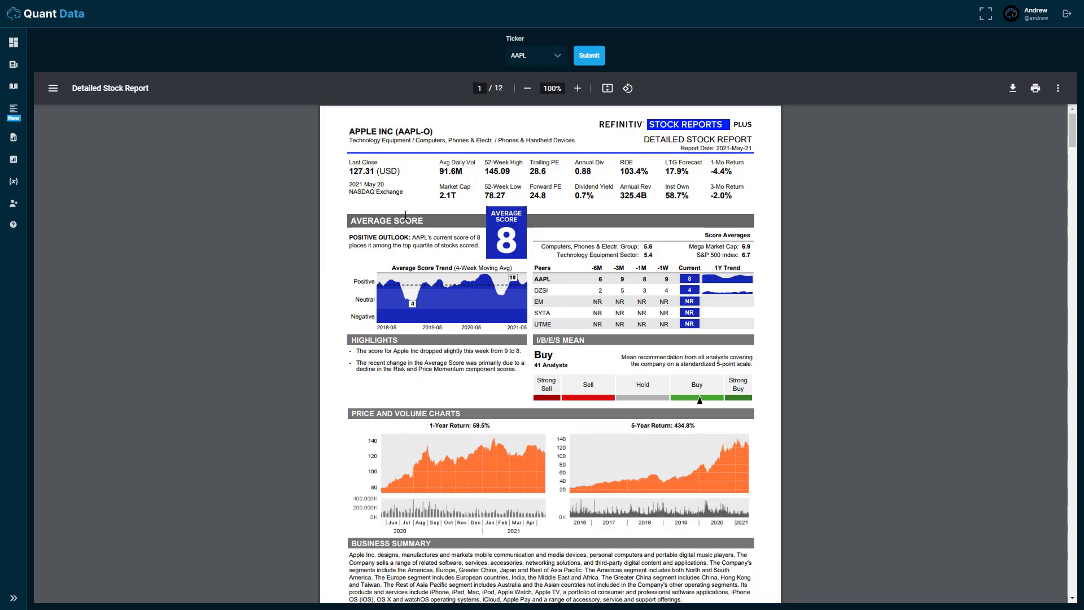
Step: Read through the AAPL report pages, briefly highlighting the Indicator Trend paragraph
scroll(405, 215, "down", 9)
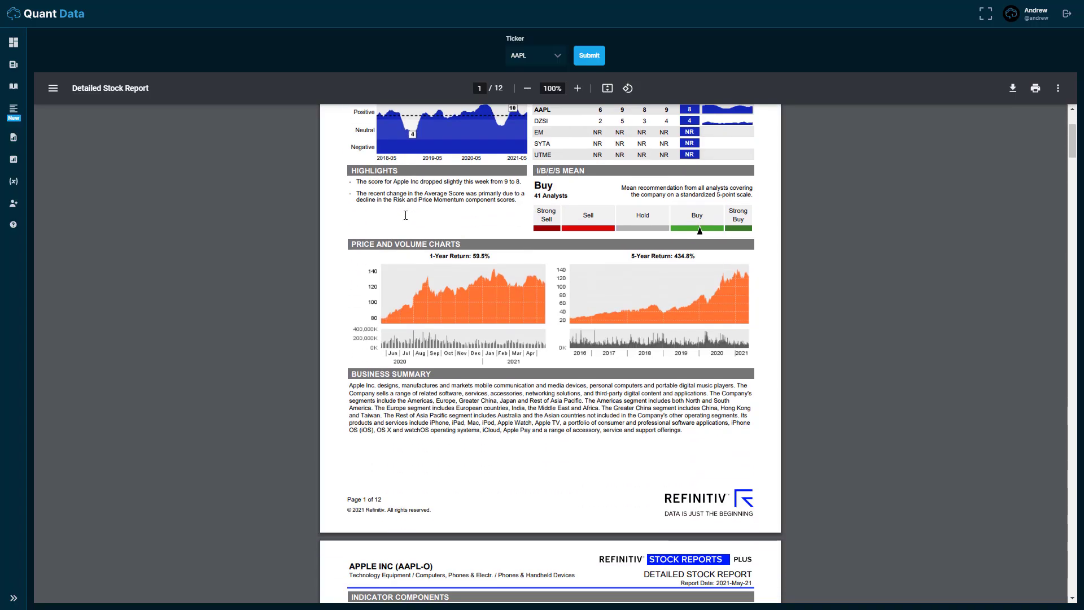
scroll(540, 290, "down", 4)
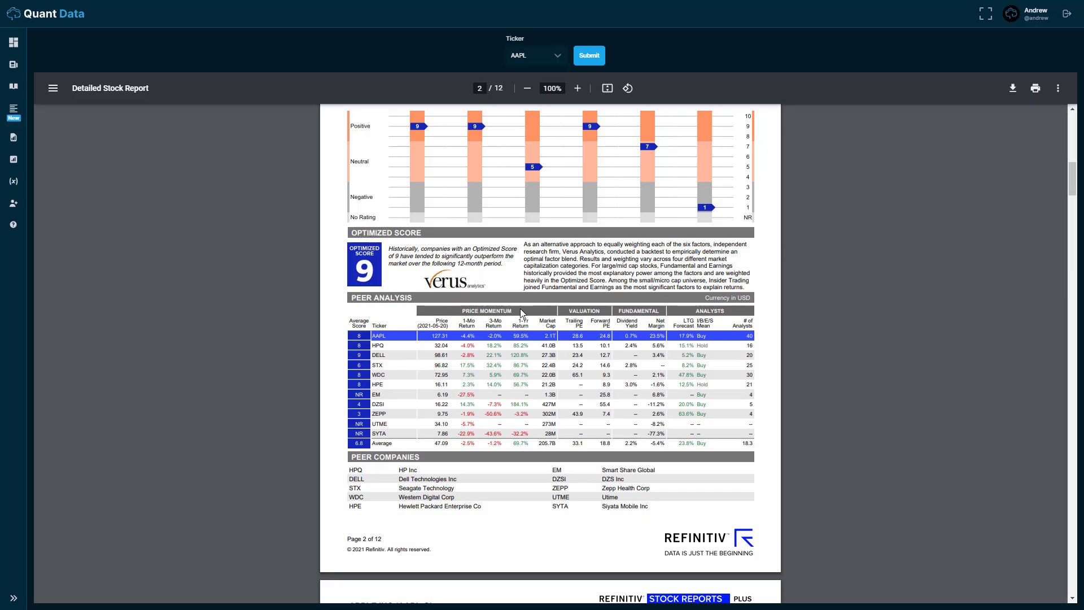
scroll(317, 262, "down", 2)
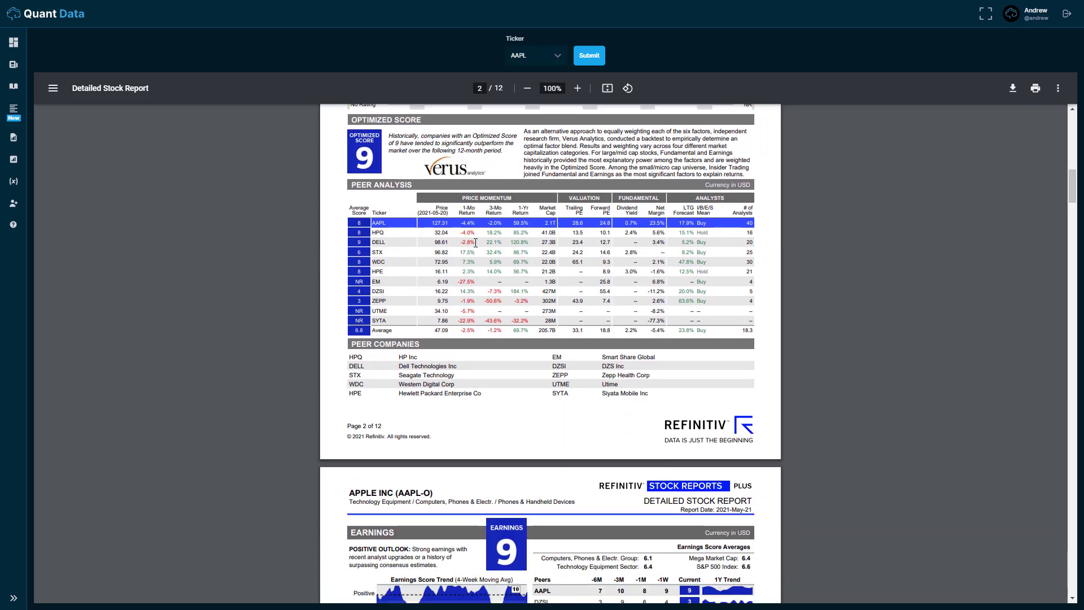
scroll(495, 183, "down", 5)
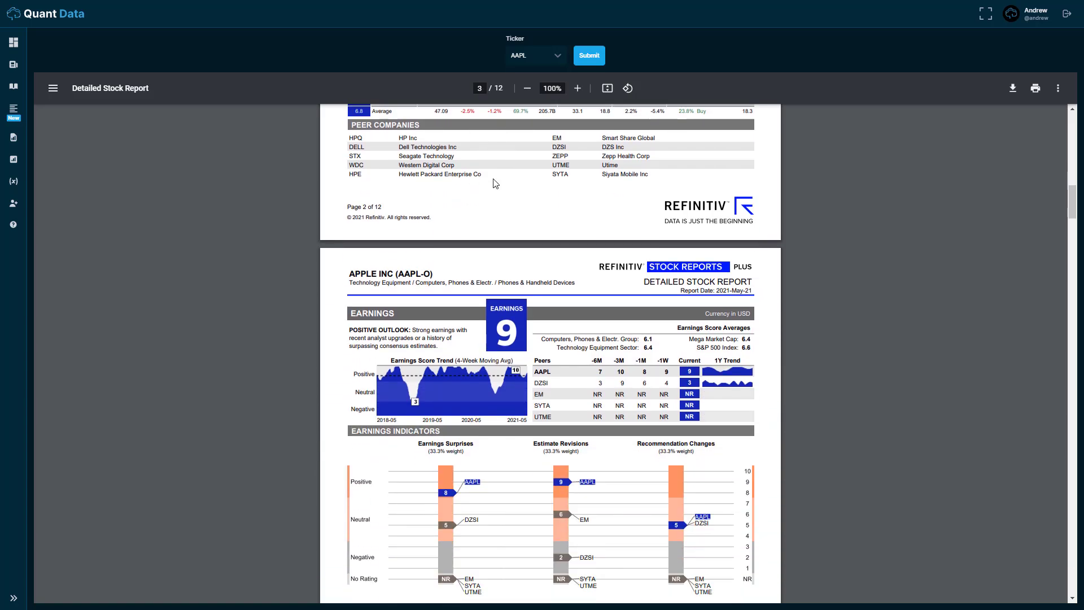
scroll(495, 183, "down", 15)
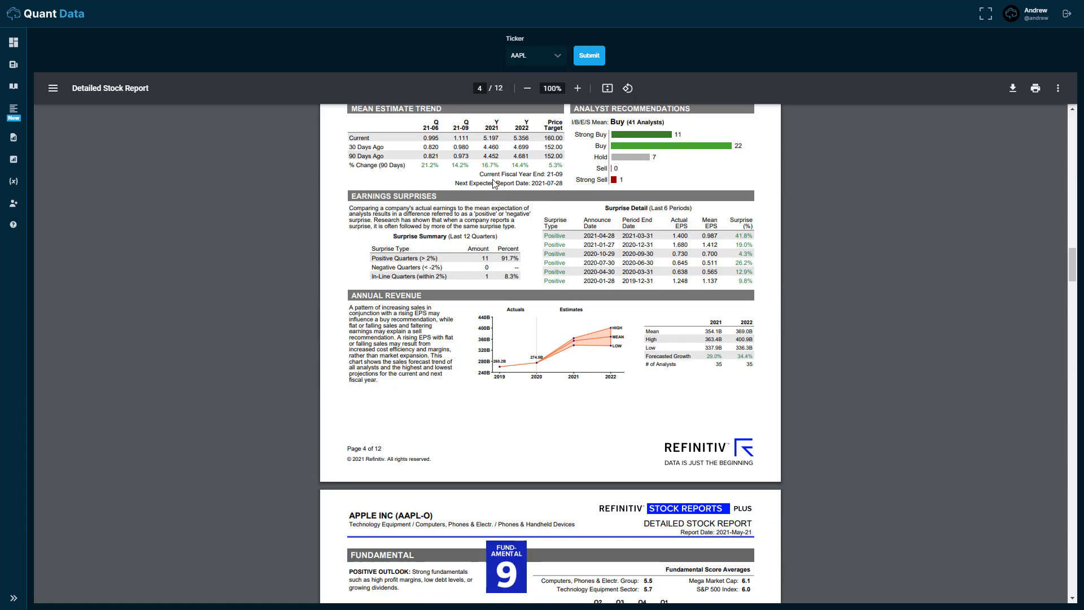
scroll(495, 183, "down", 14)
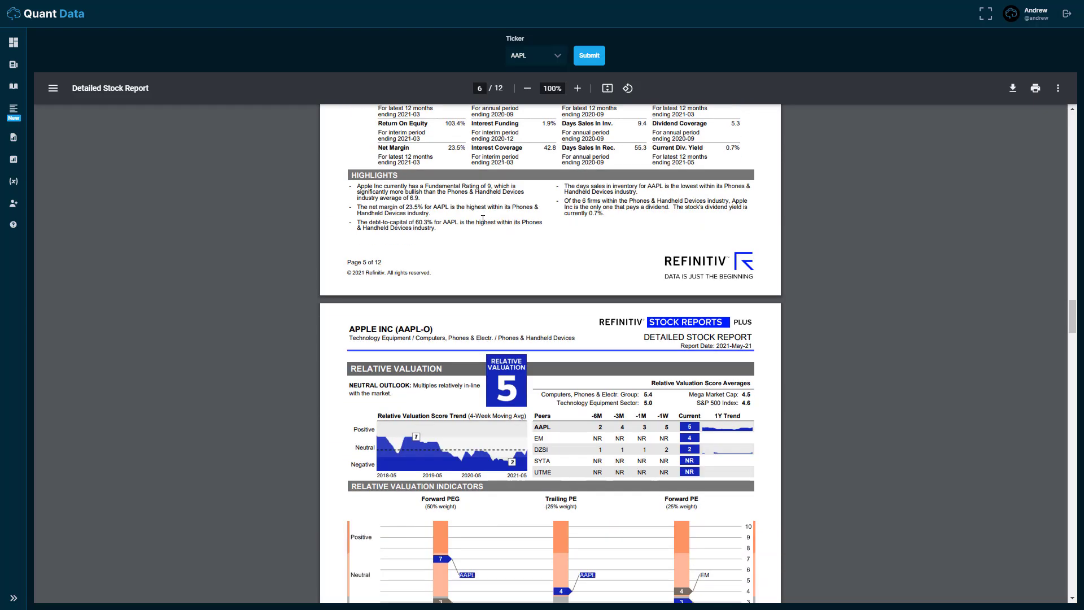
scroll(483, 219, "down", 14)
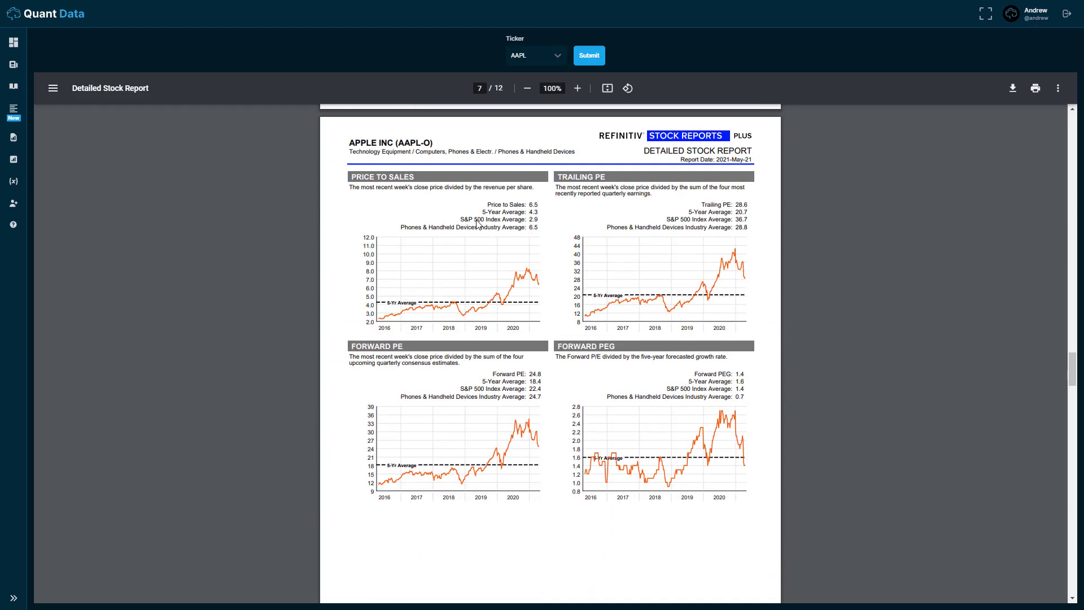
scroll(477, 223, "down", 9)
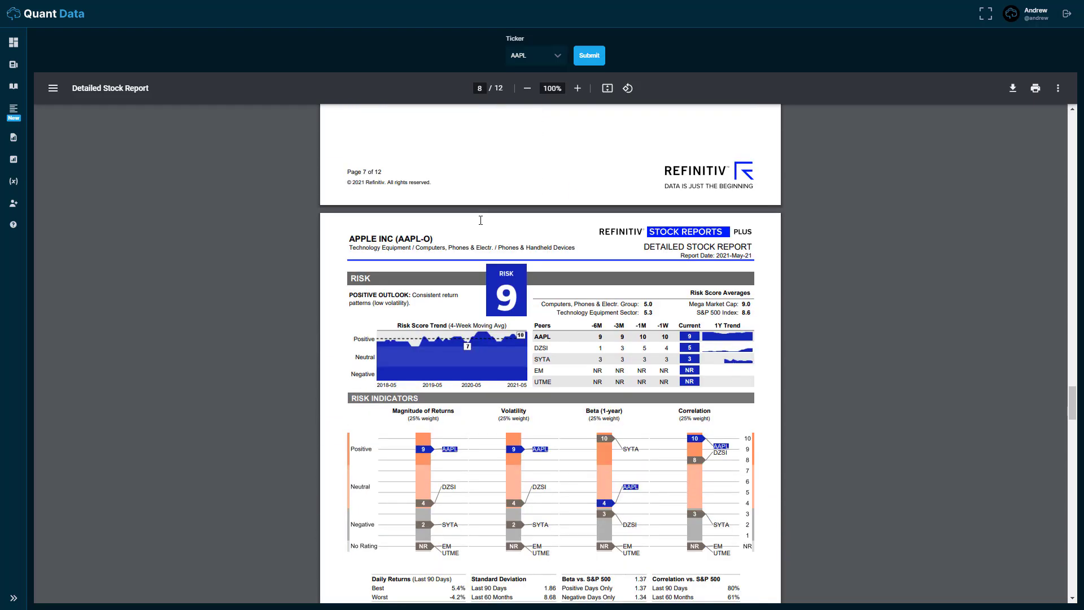
scroll(480, 220, "down", 11)
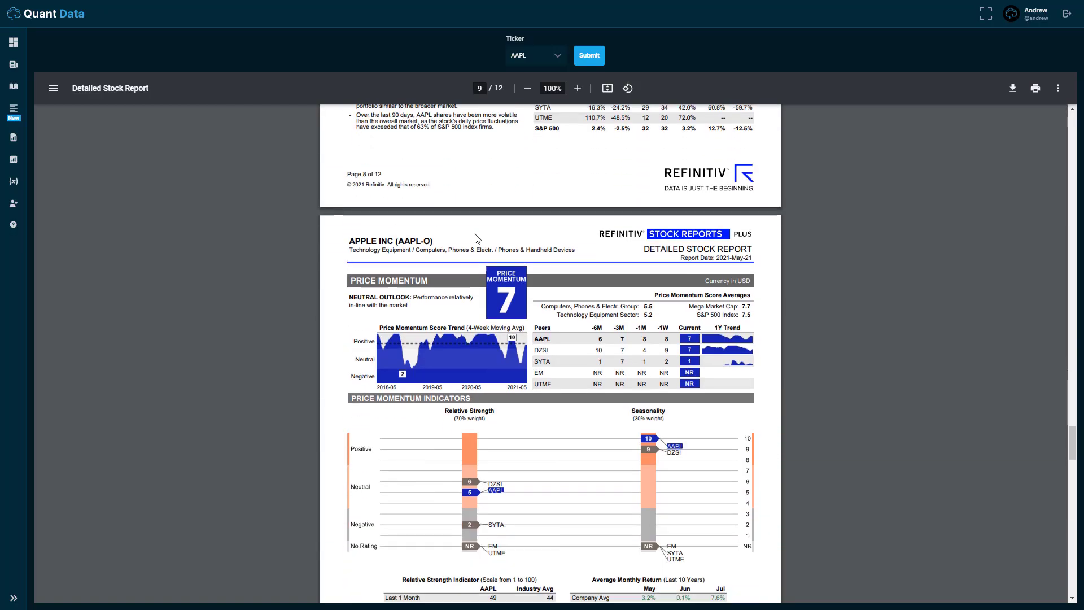
scroll(477, 239, "down", 20)
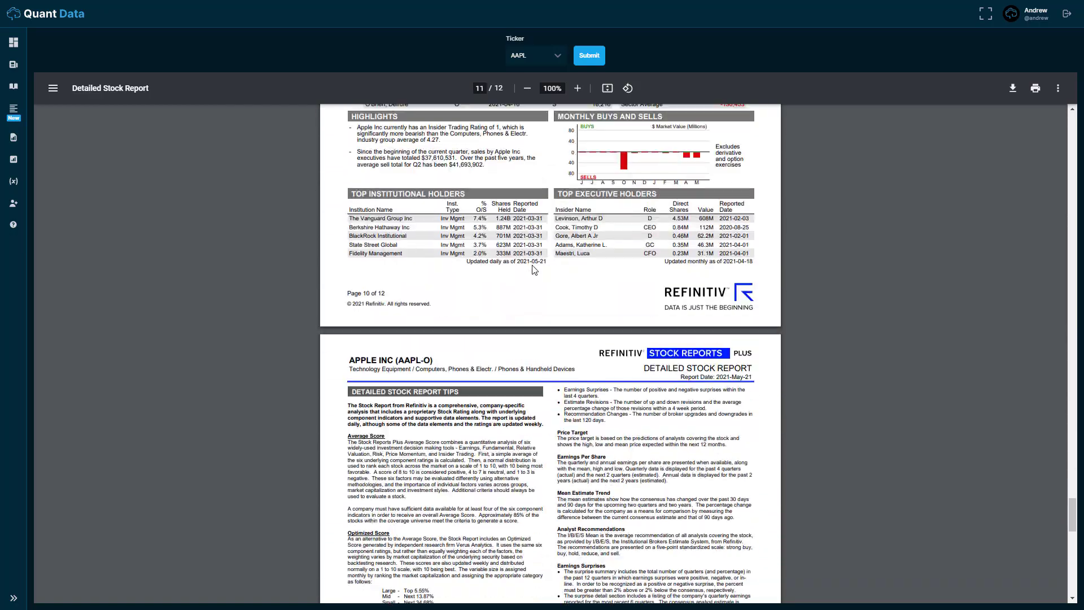
scroll(535, 270, "down", 5)
scroll(351, 237, "up", 2)
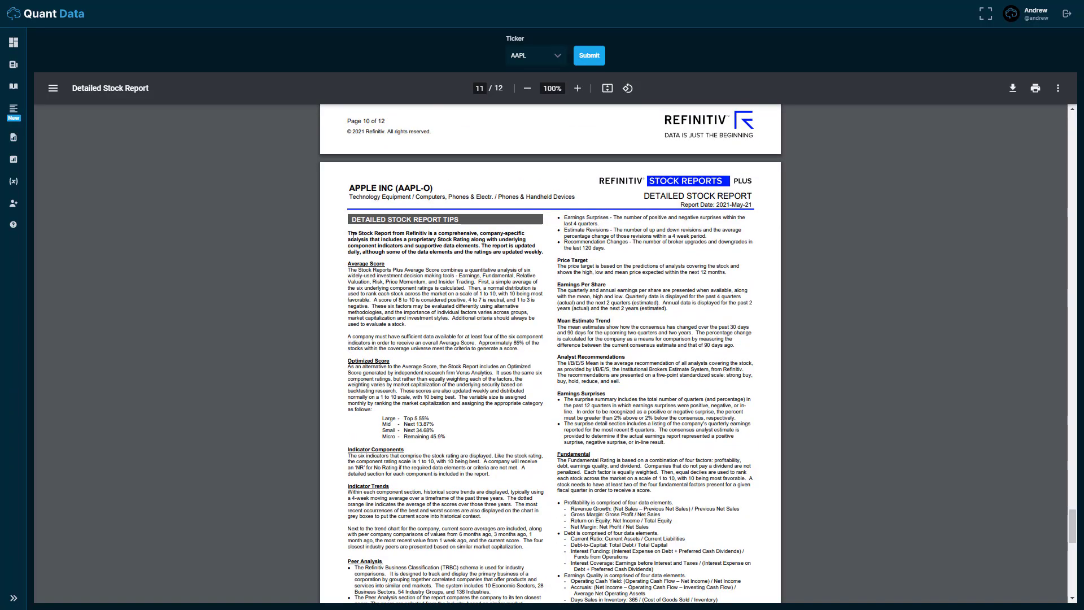
scroll(457, 360, "down", 8)
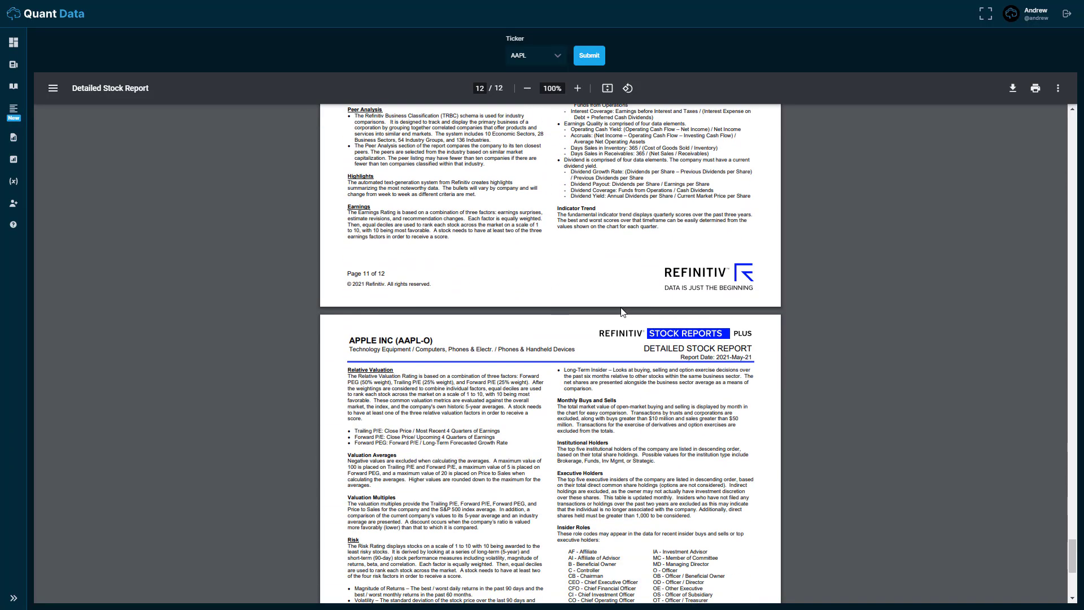
scroll(551, 317, "down", 5)
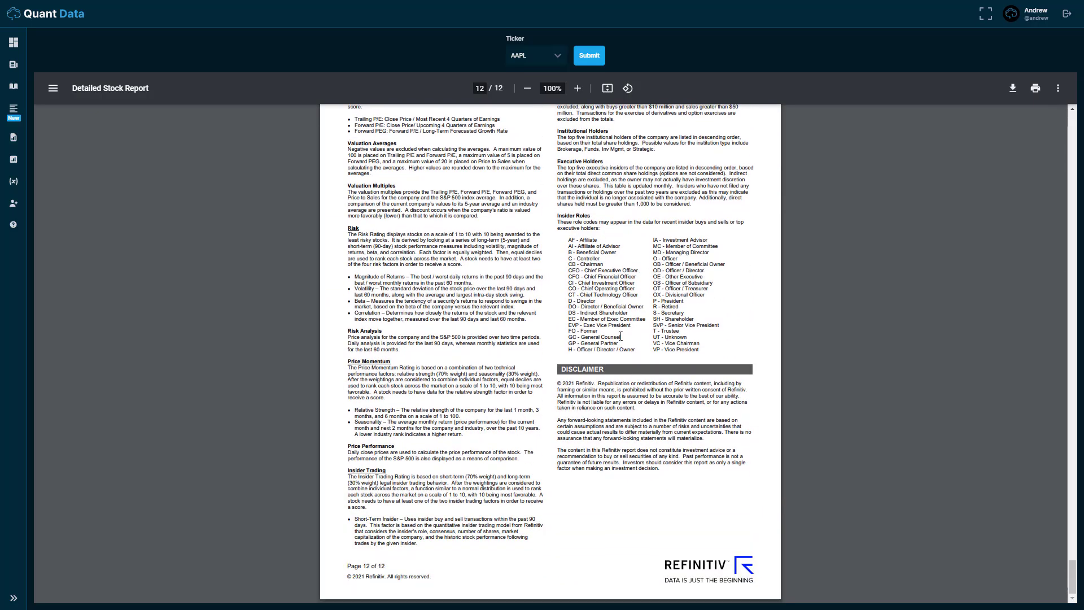
scroll(553, 296, "up", 8)
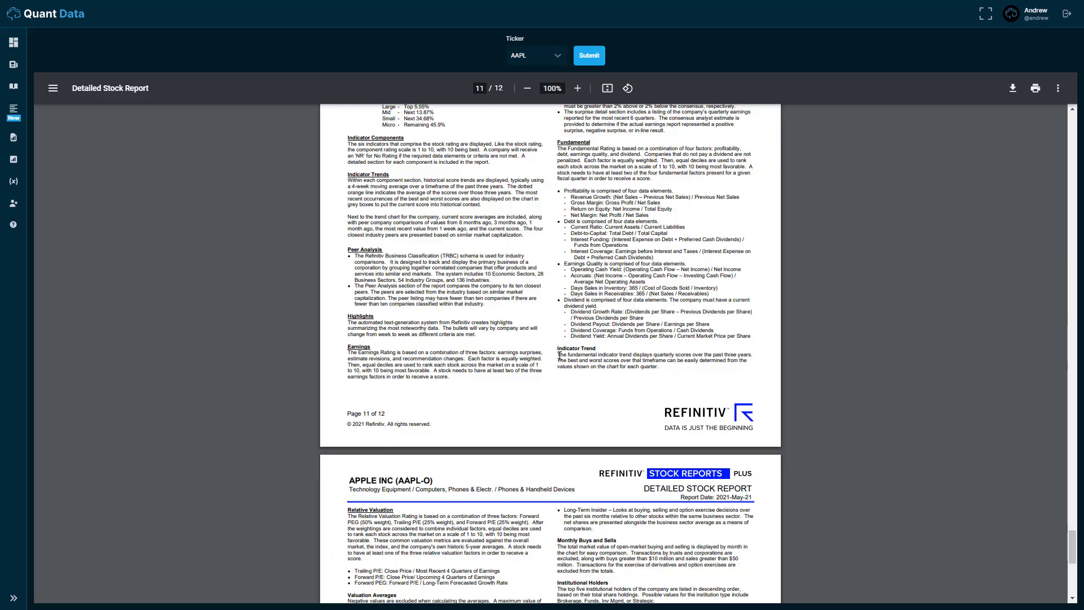
left_click_drag(559, 357, 663, 377)
left_click(663, 378)
Step: Bring the report viewer back to page 1 with Apple's overview
scroll(571, 359, "up", 9)
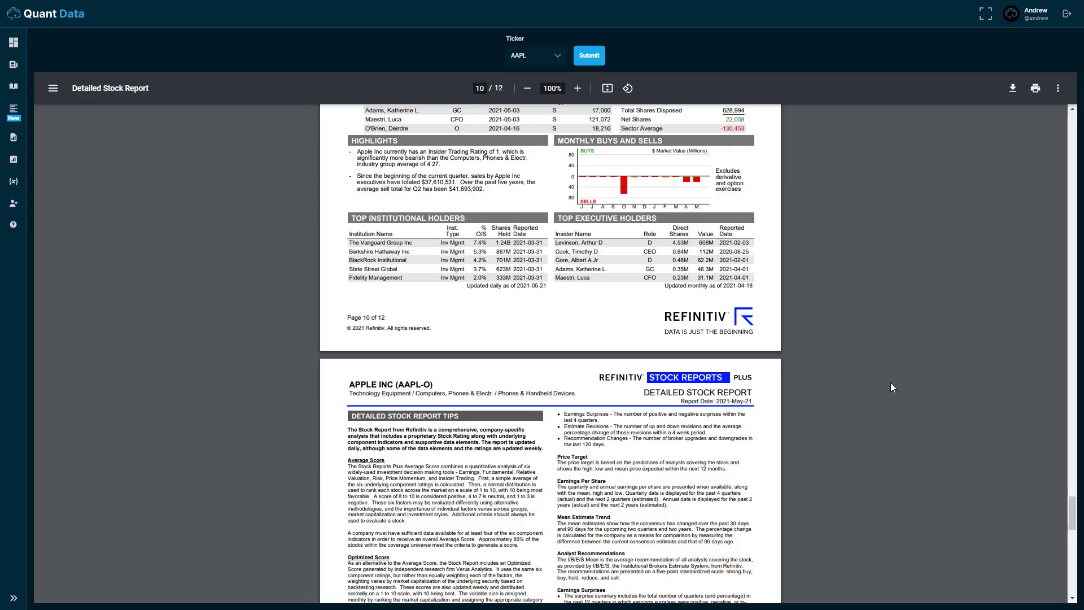
scroll(893, 381, "up", 7)
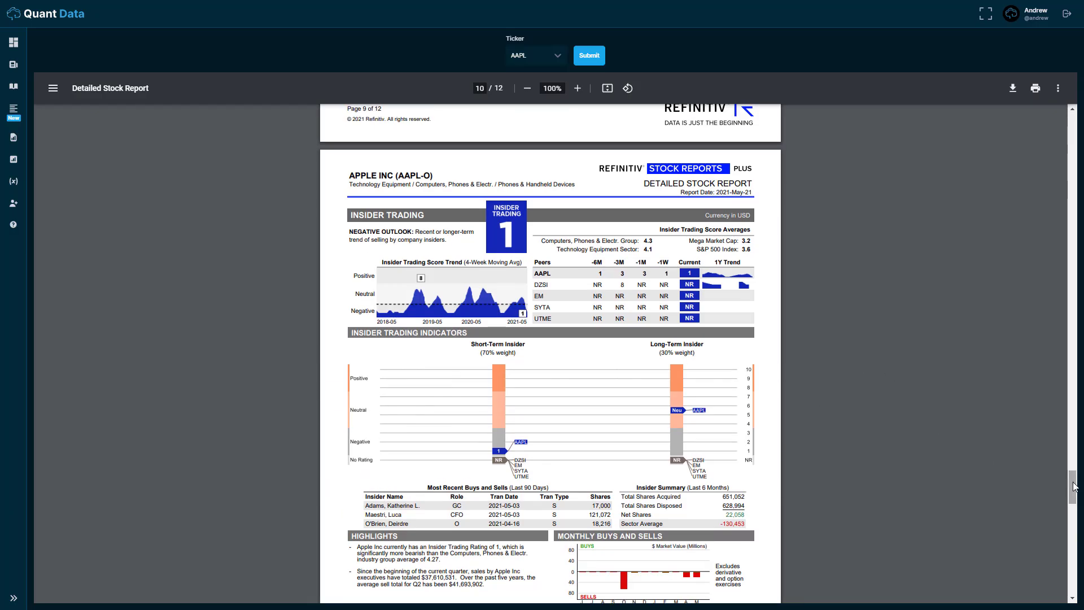
left_click_drag(1074, 487, 1036, 127)
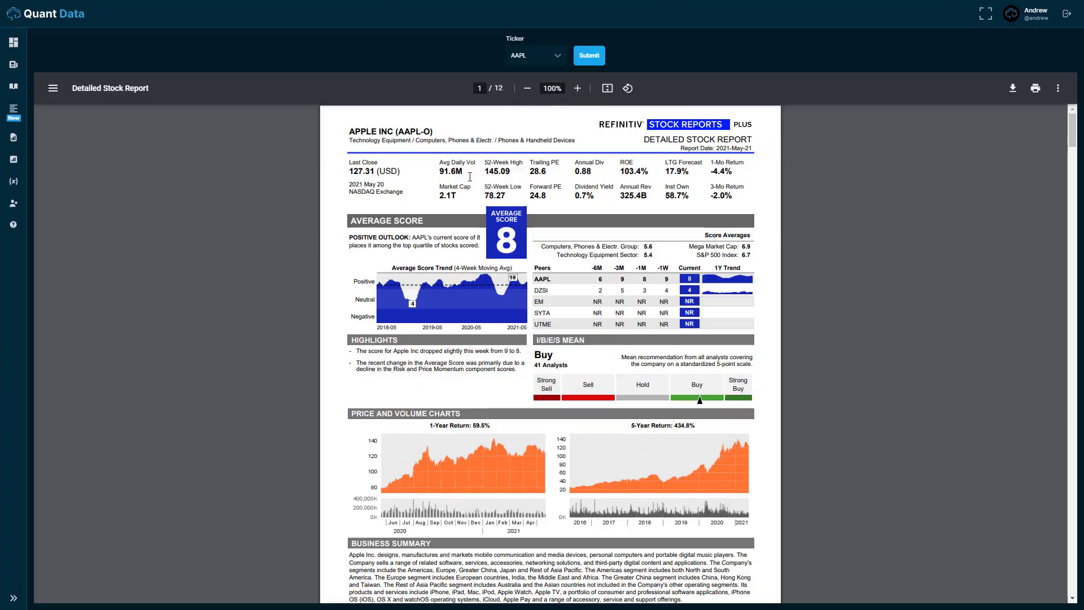
Step: Shift the AAPL chart toward recent dates, then view the Gainers / Losers tables
left_click(14, 160)
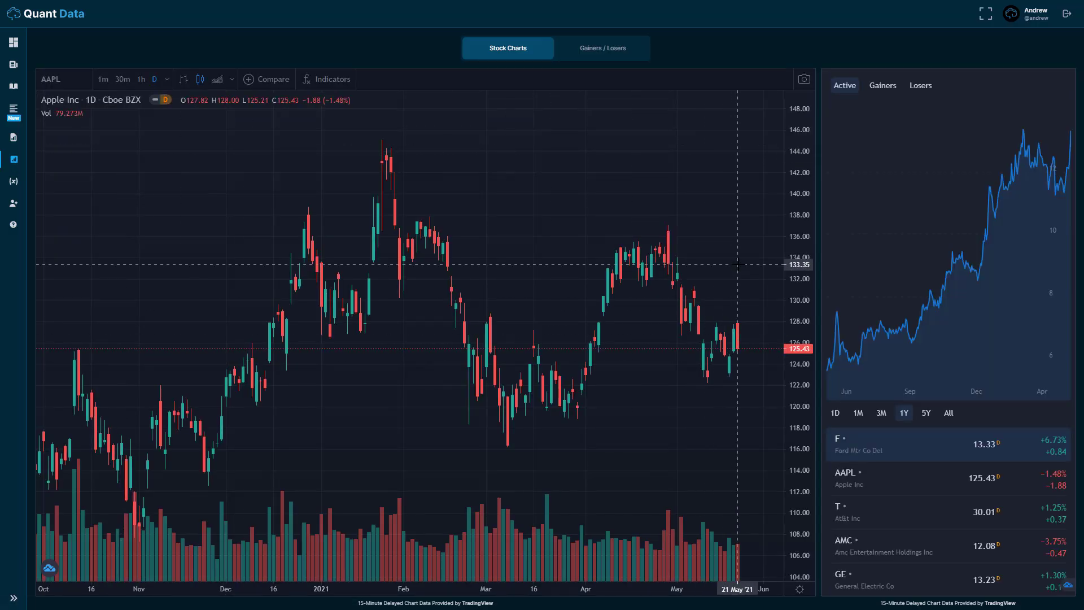
left_click_drag(728, 303, 496, 288)
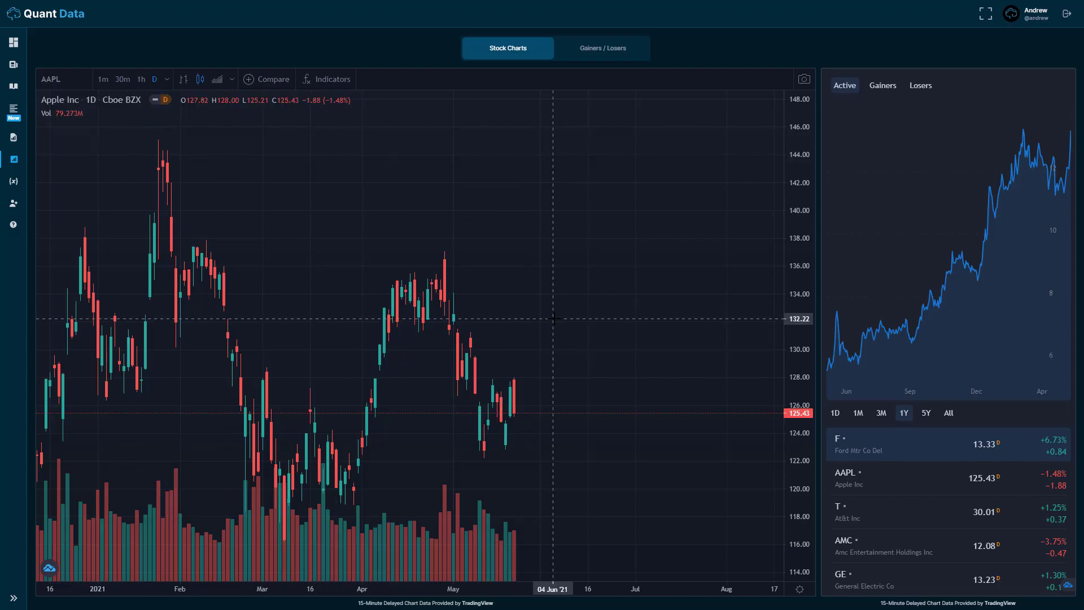
left_click(584, 55)
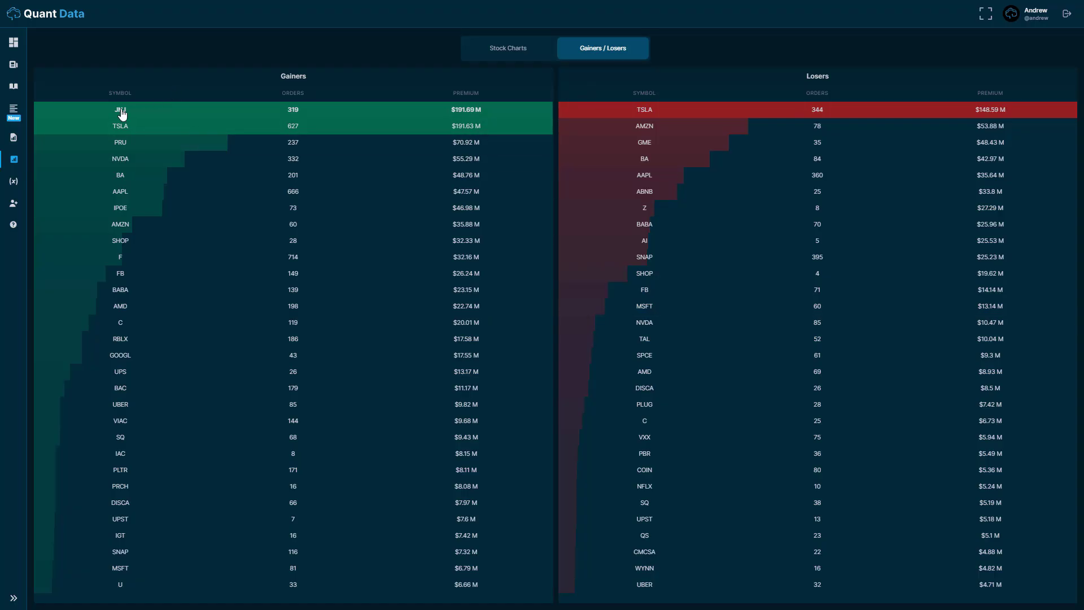
Step: Check the profit calculator, then open the 4:10 PM SPX $3,510 put from order flow
left_click(24, 182)
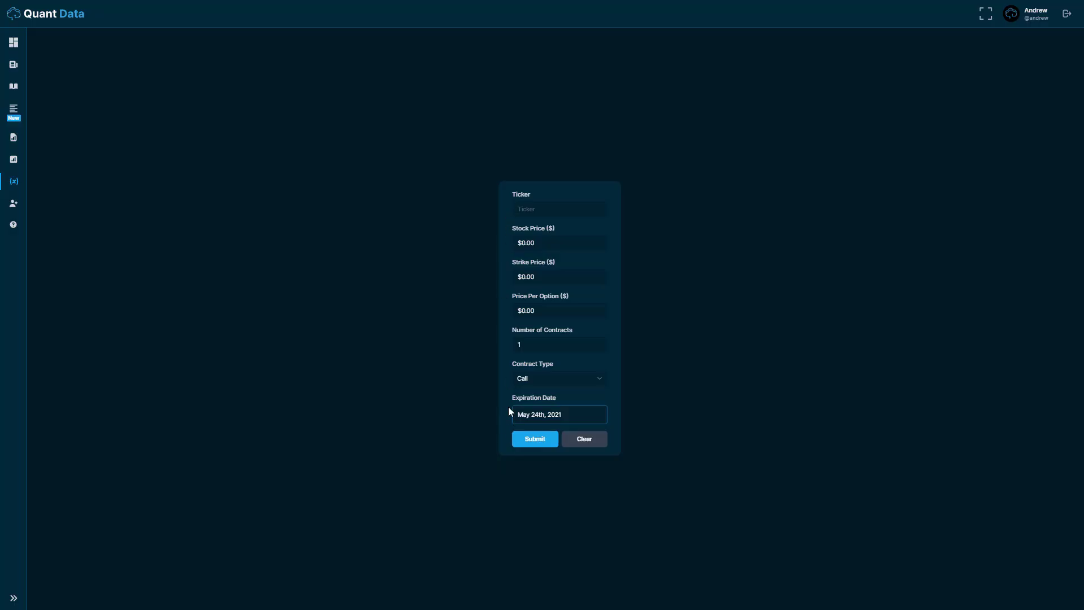
left_click(14, 43)
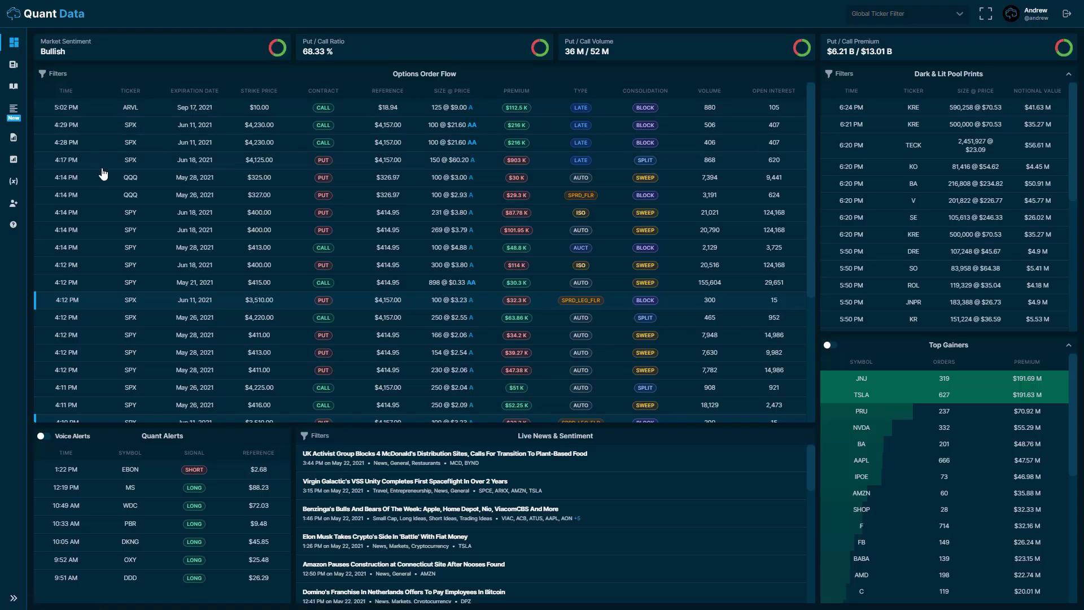
scroll(116, 314, "down", 2)
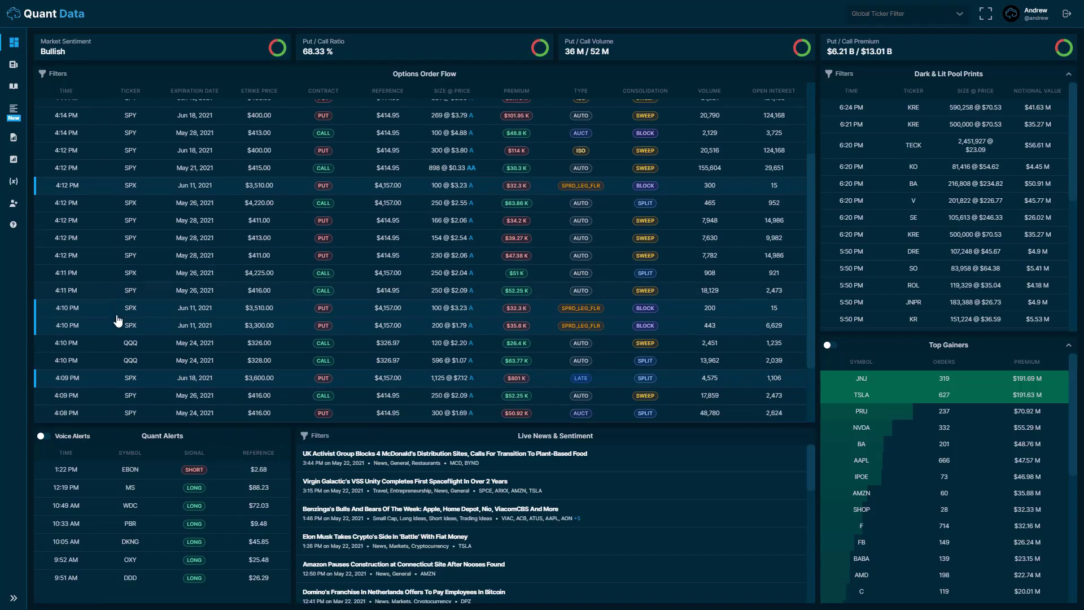
left_click(111, 306)
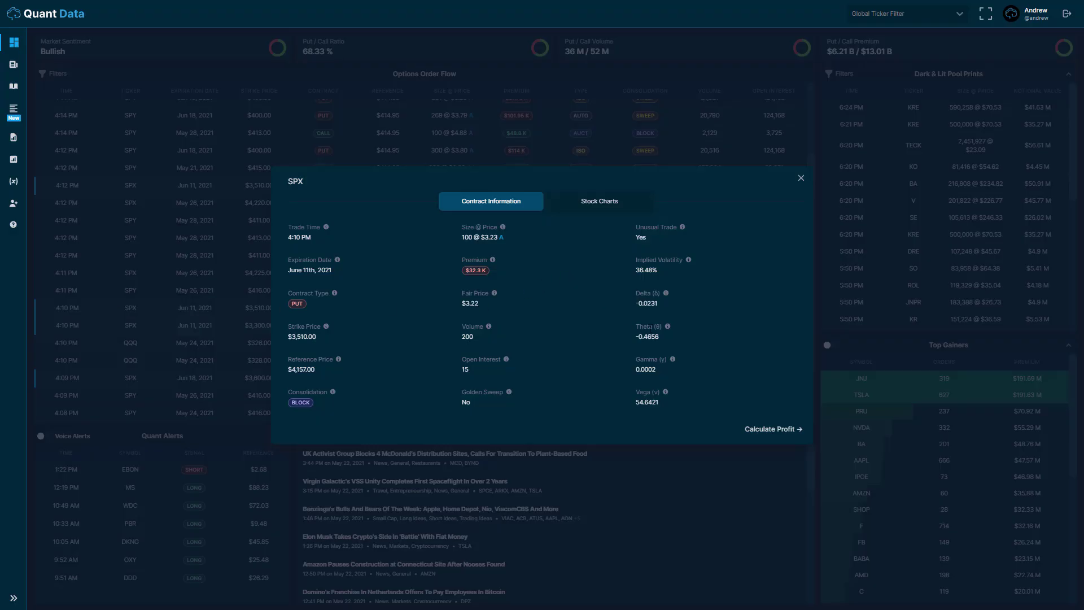
Step: Calculate profit for 100 SPX $3,510 puts at $3.23 and step through the form
left_click(770, 435)
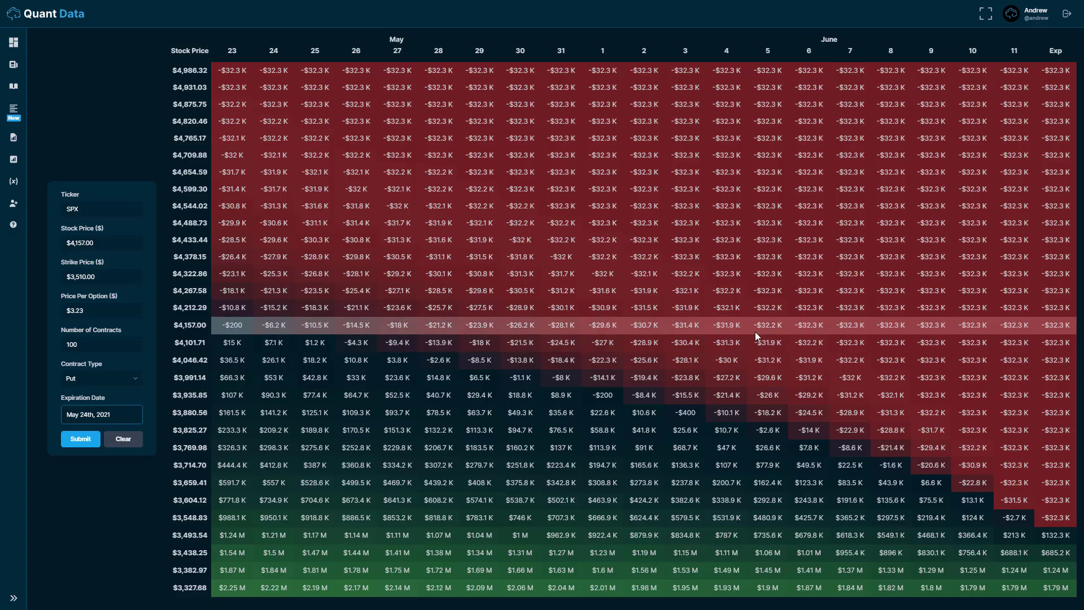
left_click(116, 195)
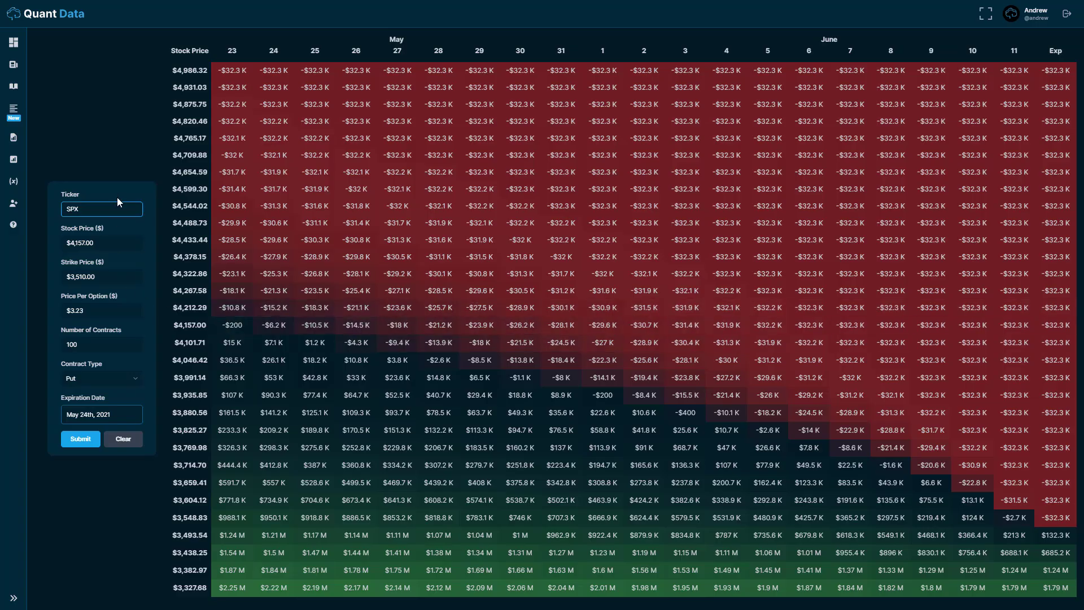
key("Tab")
left_click(149, 205)
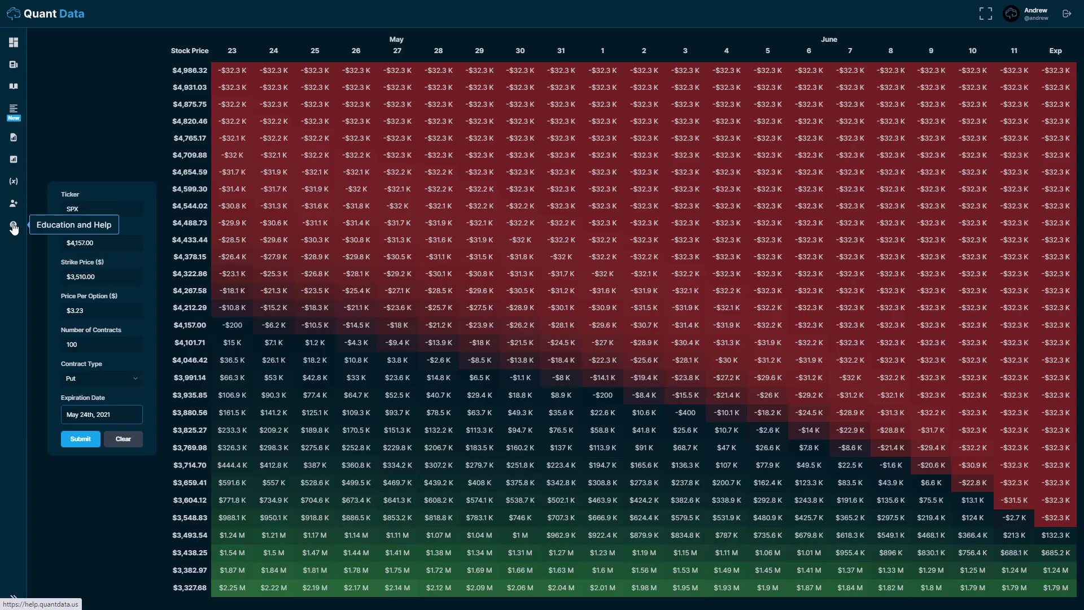
Step: Open the Education and Help center and dismiss the chat greeting popup
left_click(14, 227)
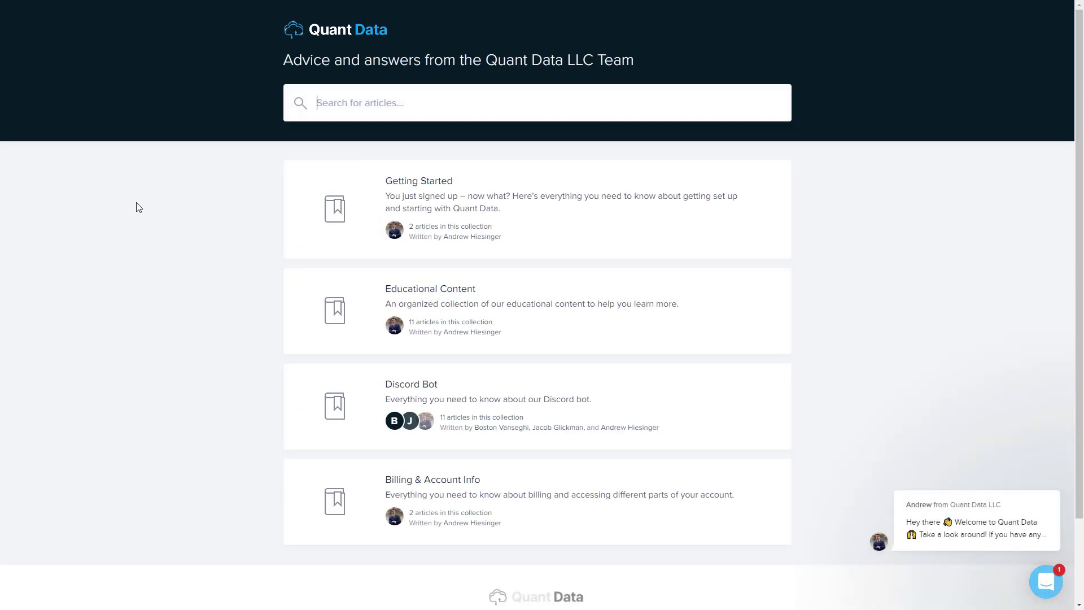
mouse_move(982, 545)
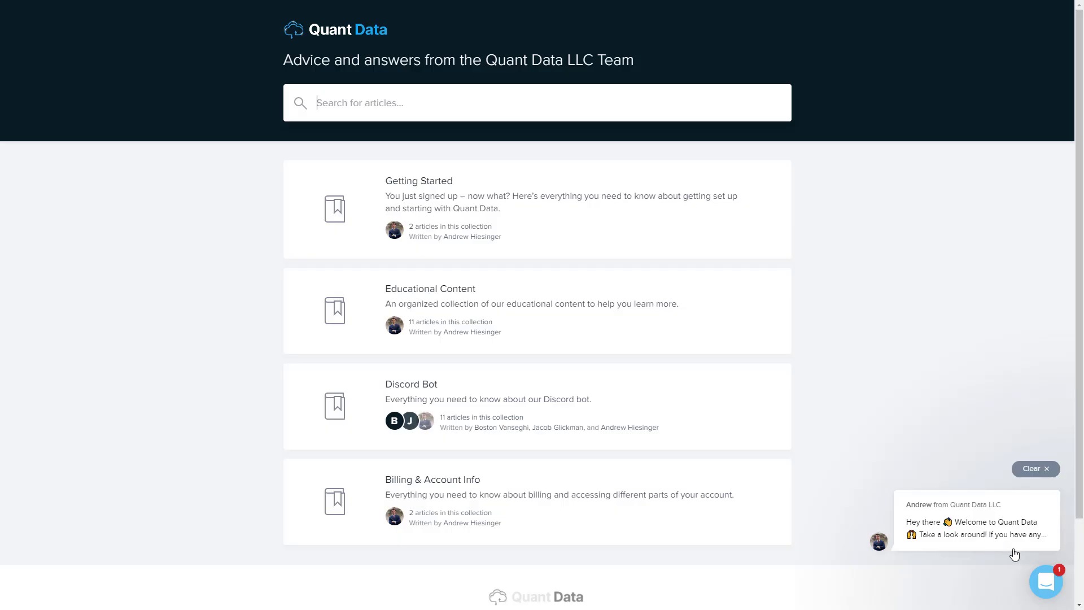
left_click(1043, 589)
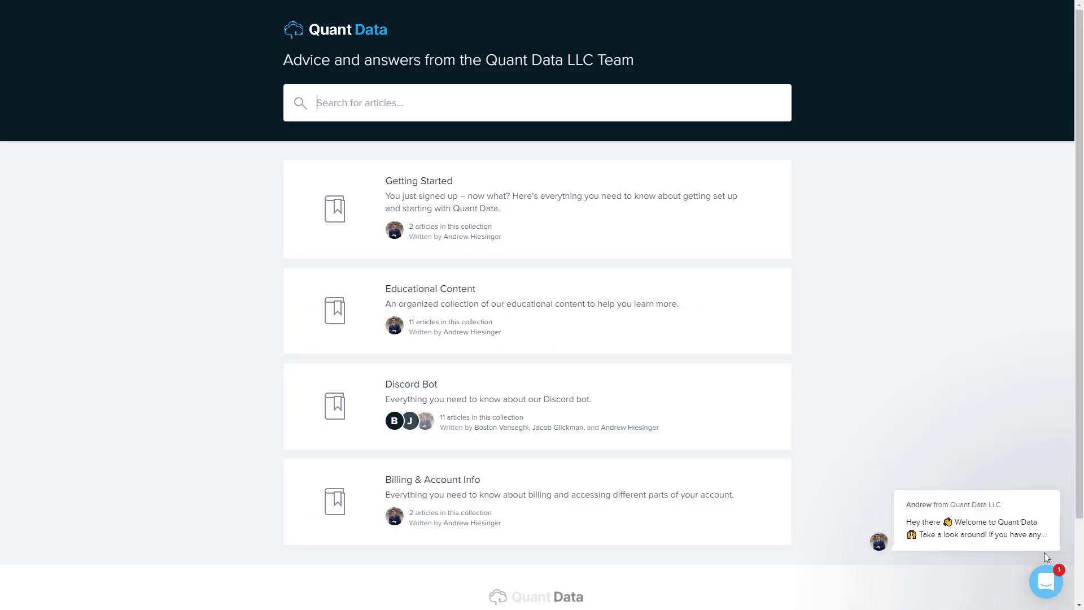
mouse_move(1046, 499)
left_click(1042, 477)
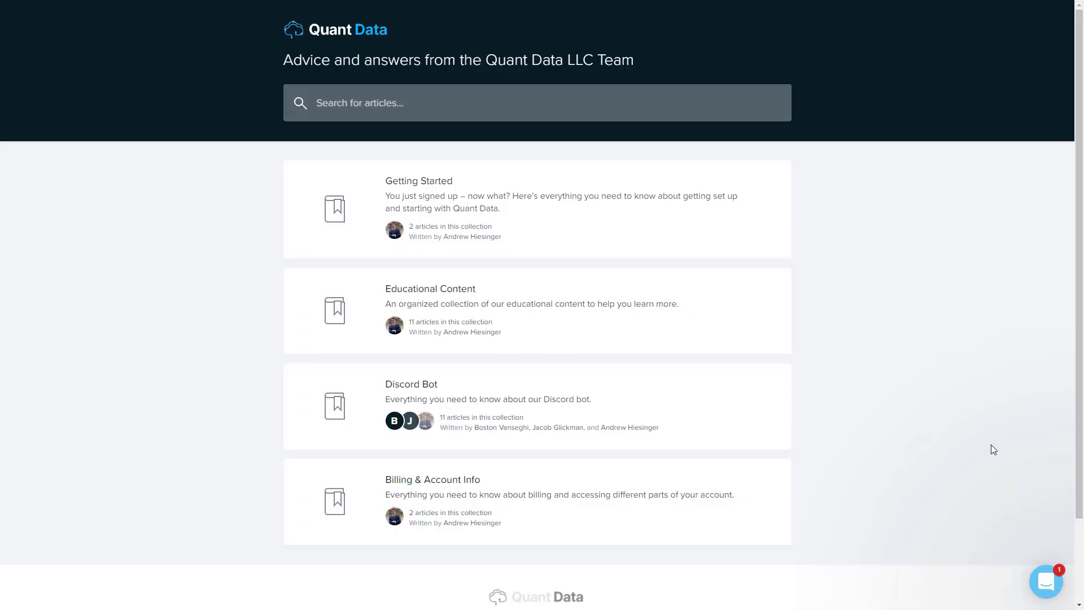
Step: Read the 'What are Trade Types on the Dashboard?' article under Educational Content
left_click(483, 294)
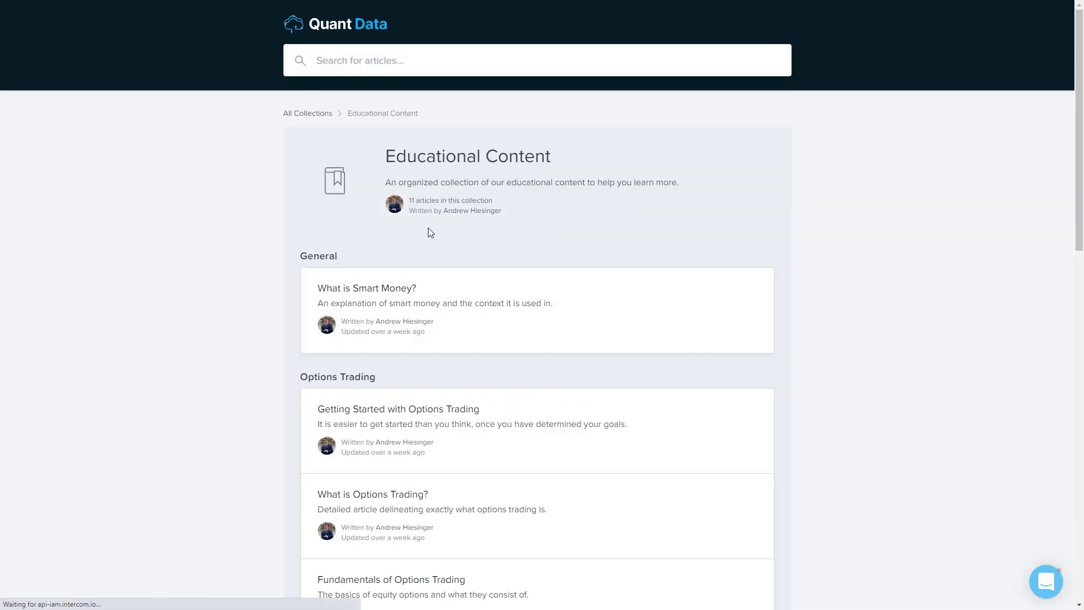
scroll(429, 225, "down", 3)
scroll(429, 218, "down", 1)
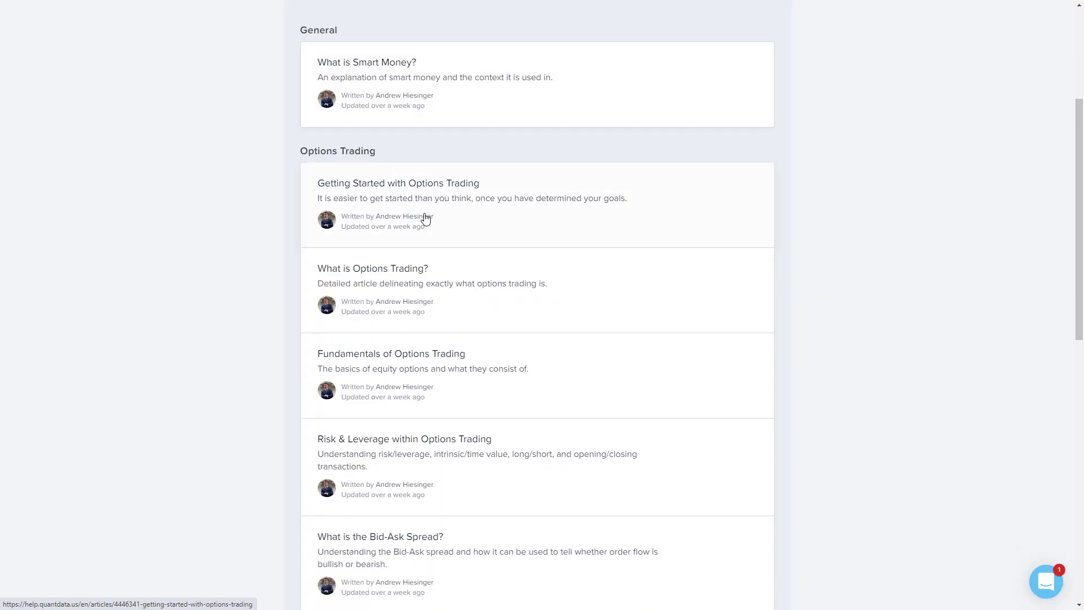
scroll(432, 221, "down", 4)
scroll(438, 224, "down", 5)
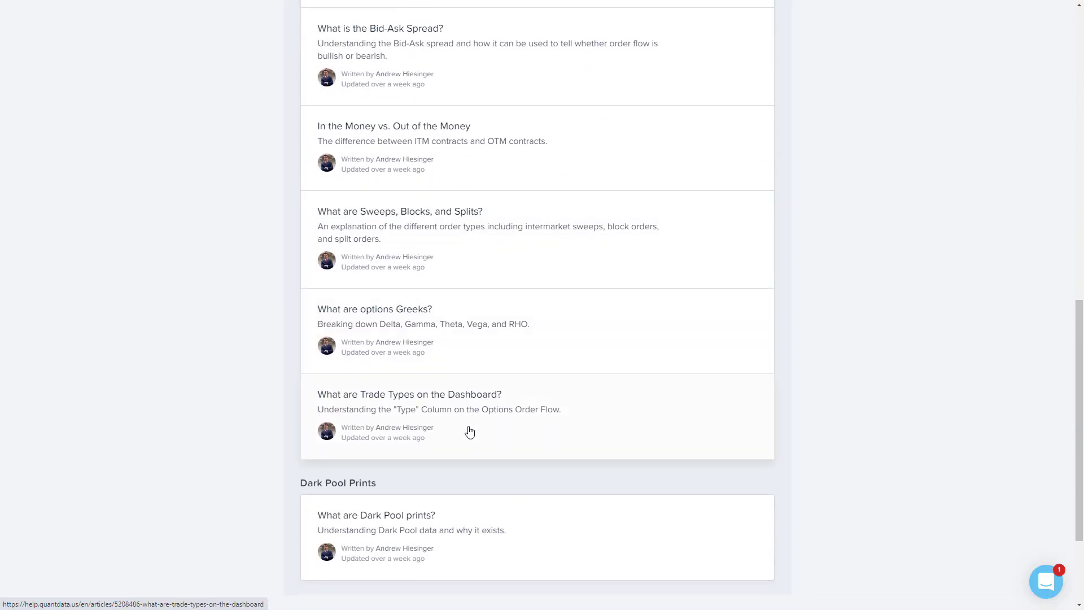
left_click(492, 411)
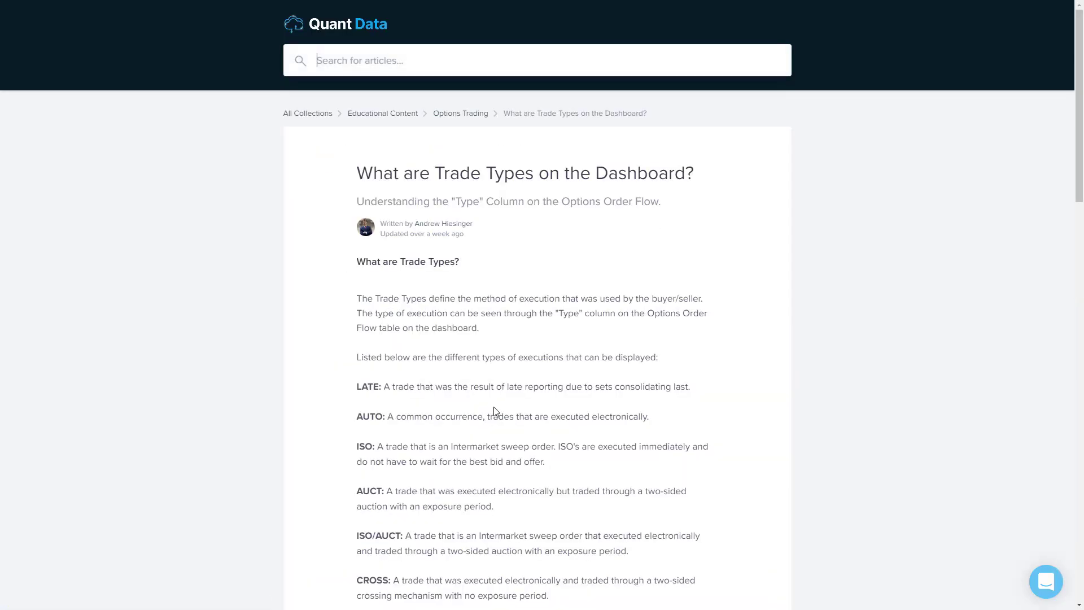
scroll(495, 290, "down", 7)
scroll(462, 242, "down", 10)
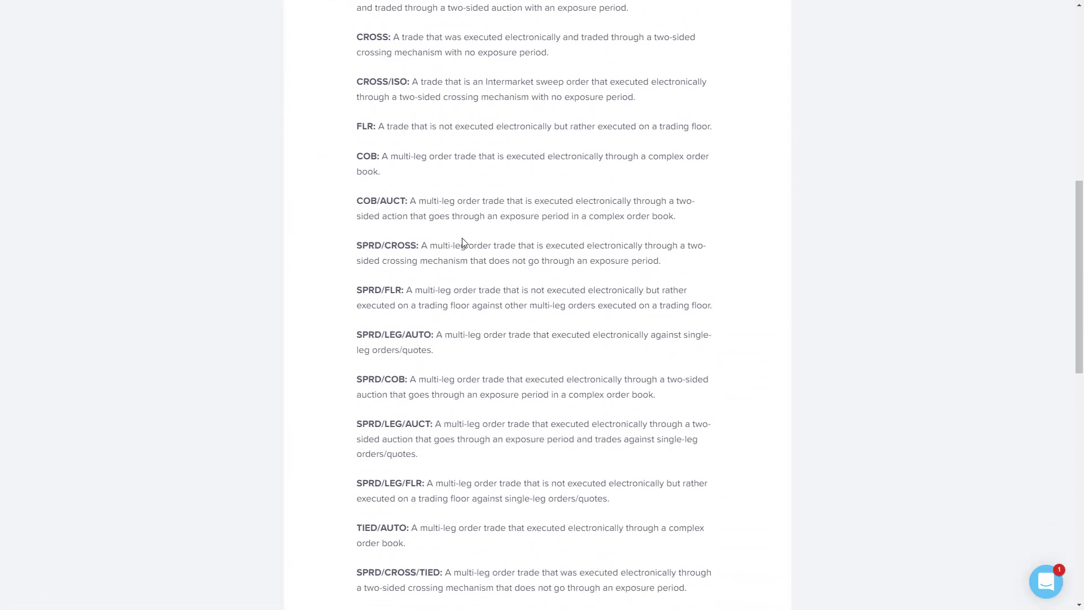
scroll(463, 237, "down", 2)
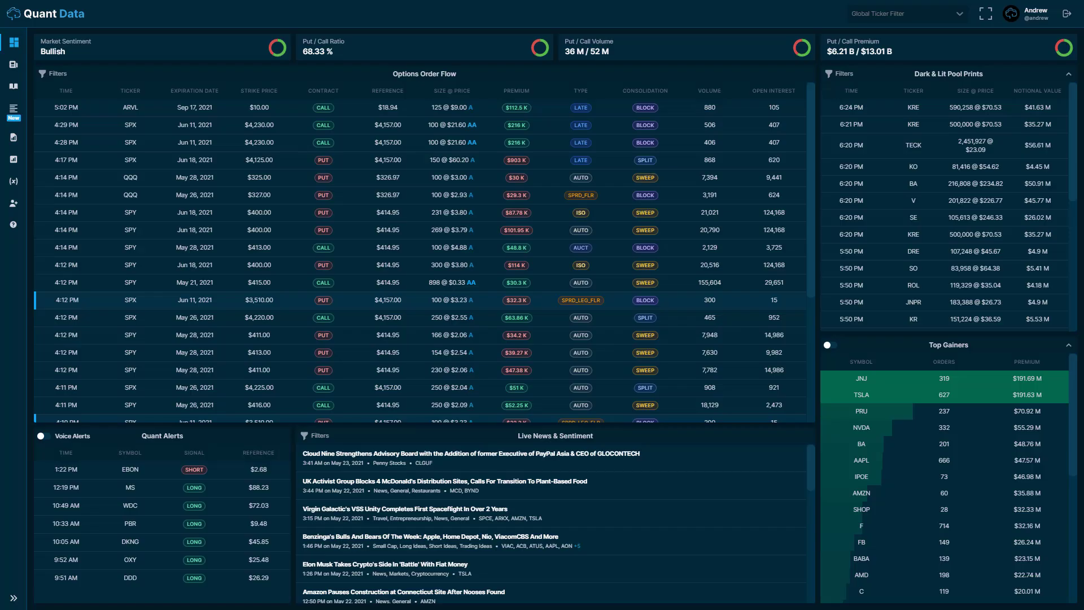